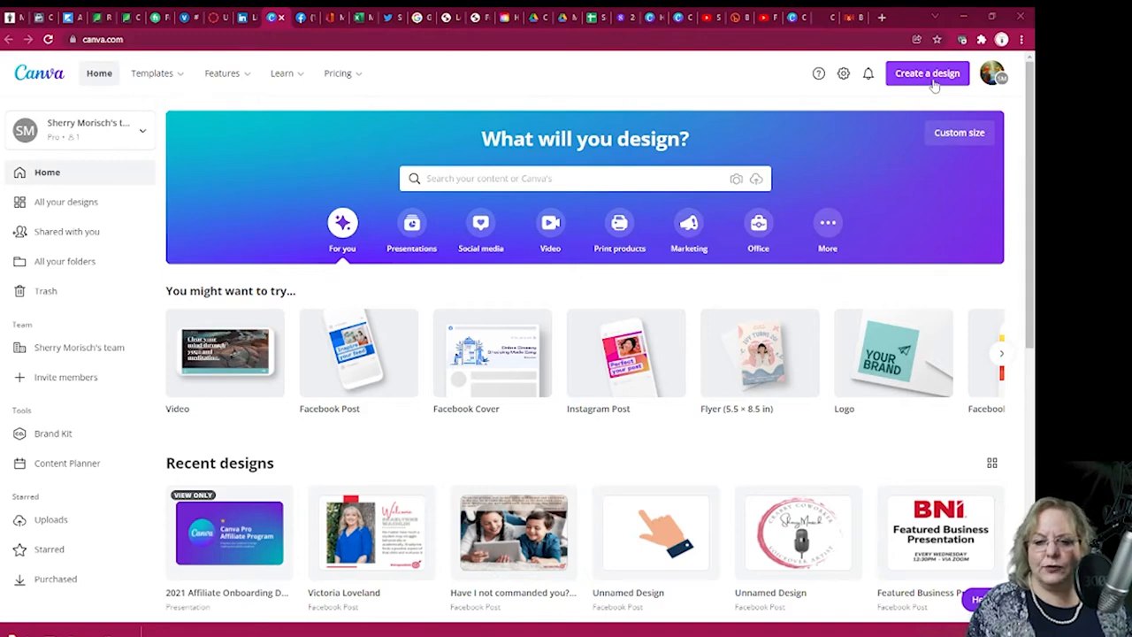
Search the new-design formats for "fac" and create a blank Facebook Post design
left_click(929, 76)
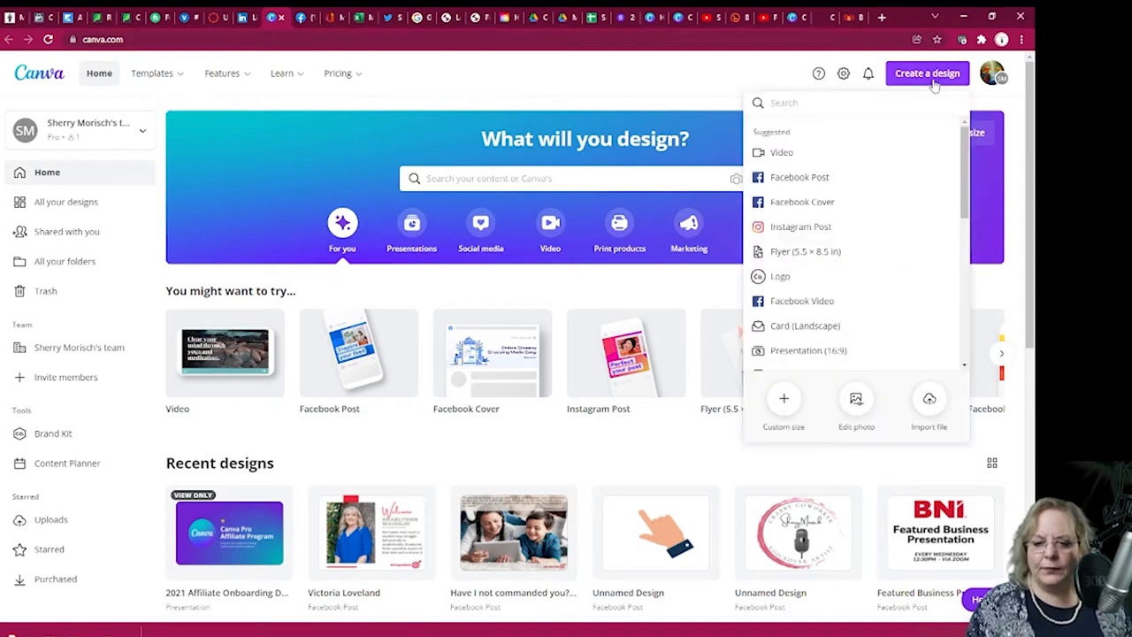
scroll(857, 177, "down", 5)
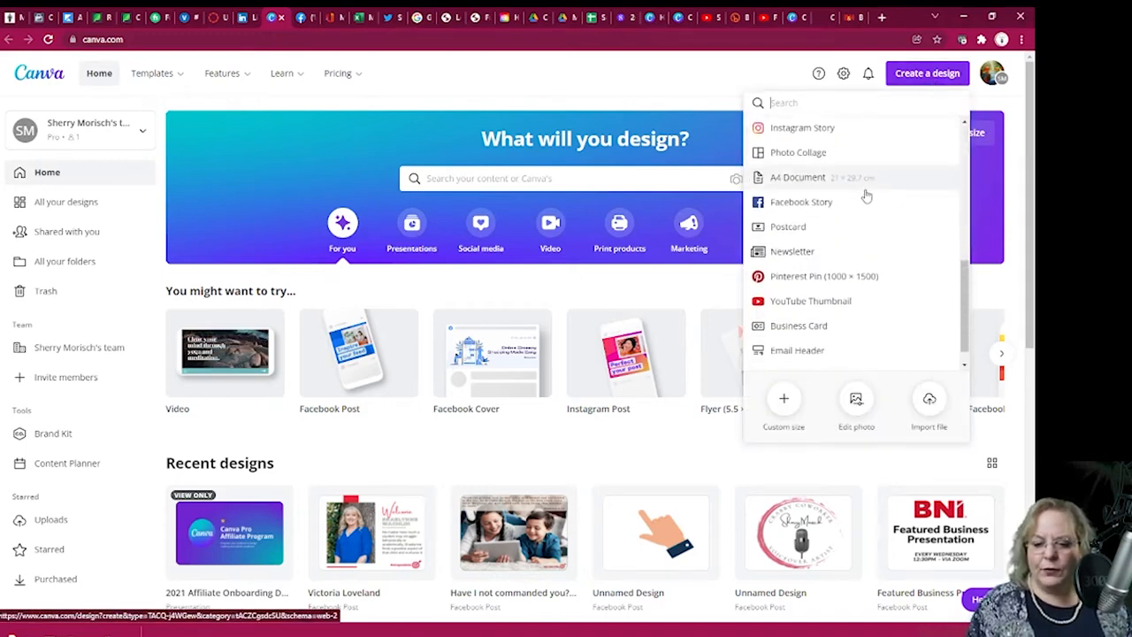
scroll(867, 253, "down", 3)
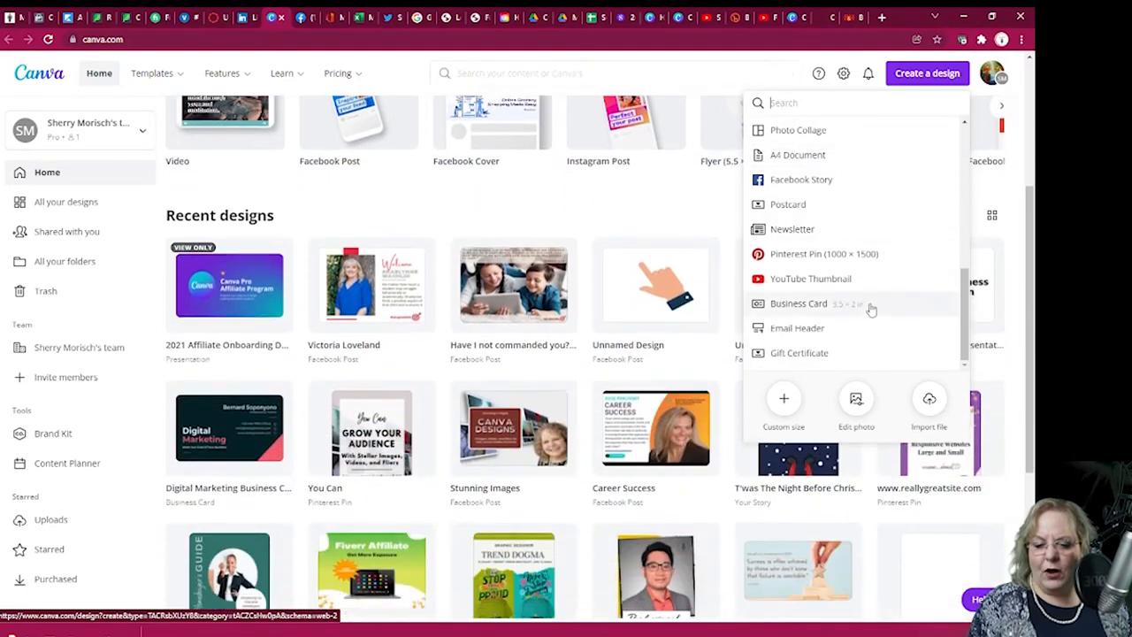
scroll(876, 265, "up", 3)
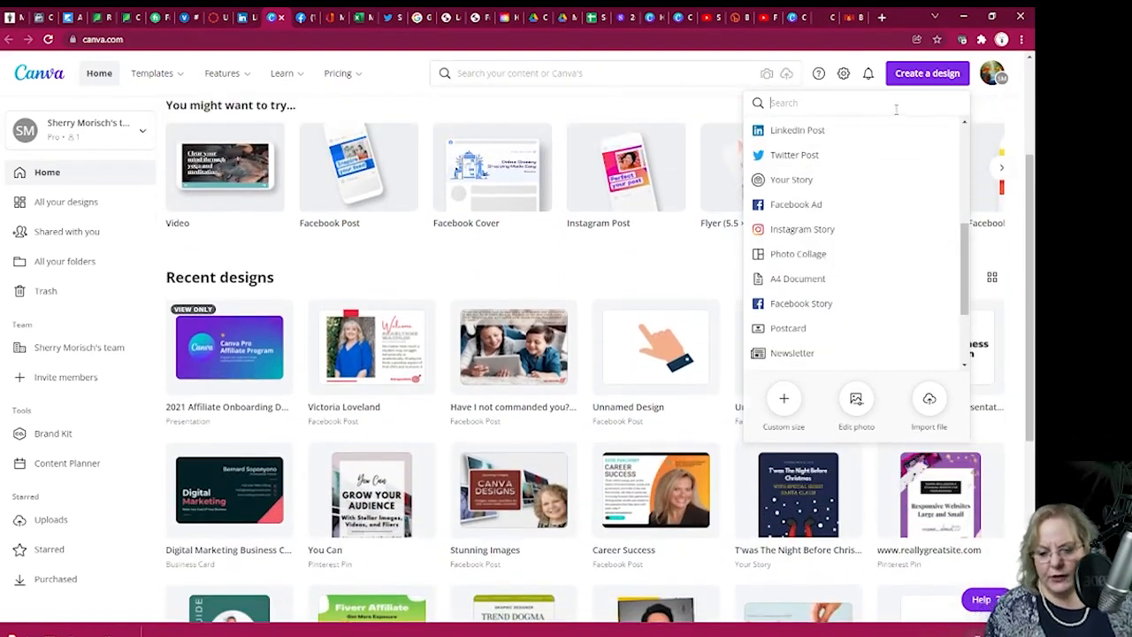
type("fac")
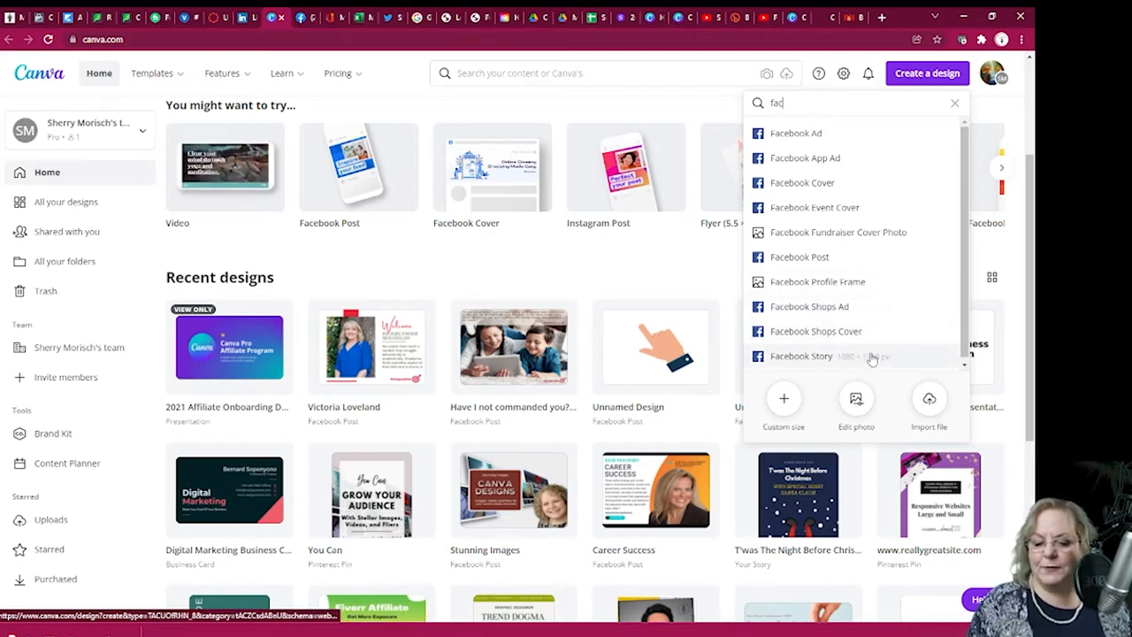
scroll(874, 345, "down", 1)
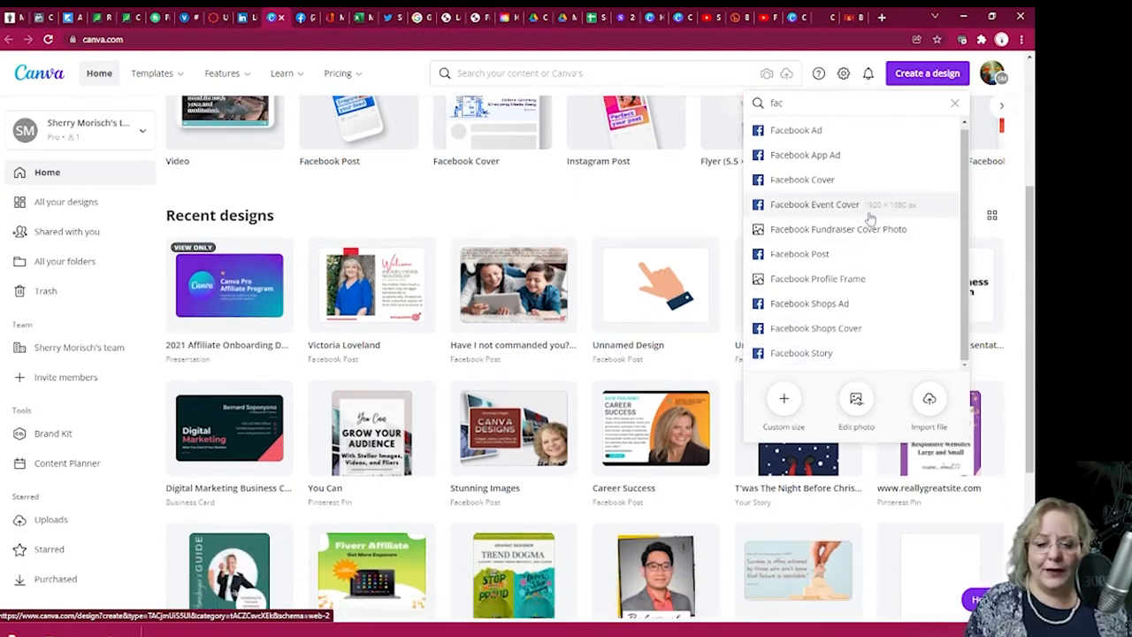
scroll(870, 218, "up", 1)
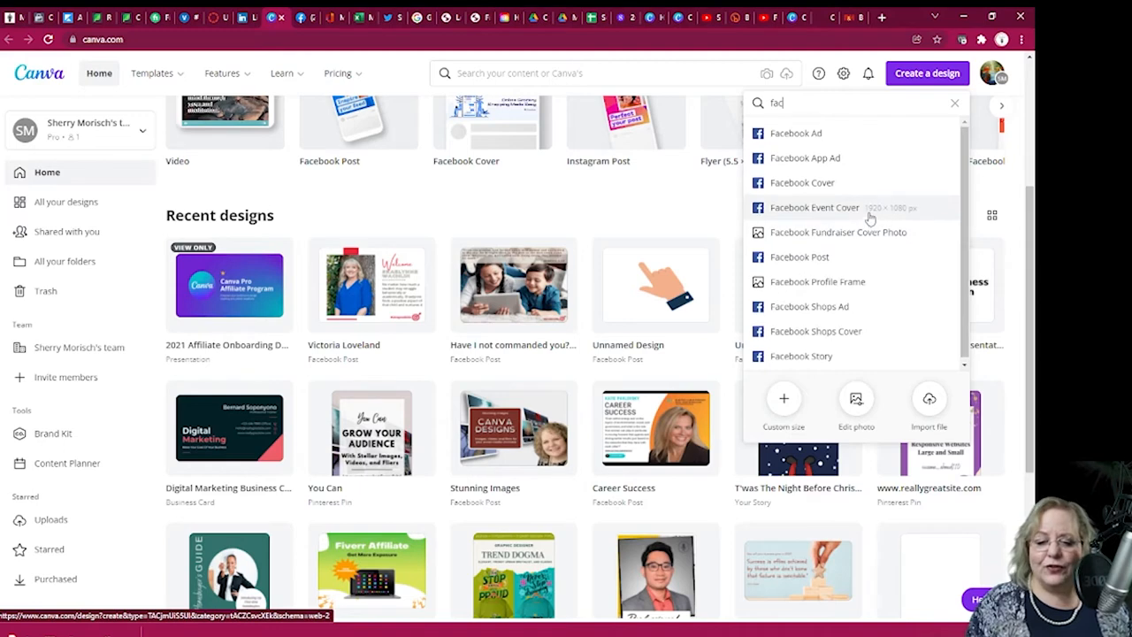
left_click(851, 259)
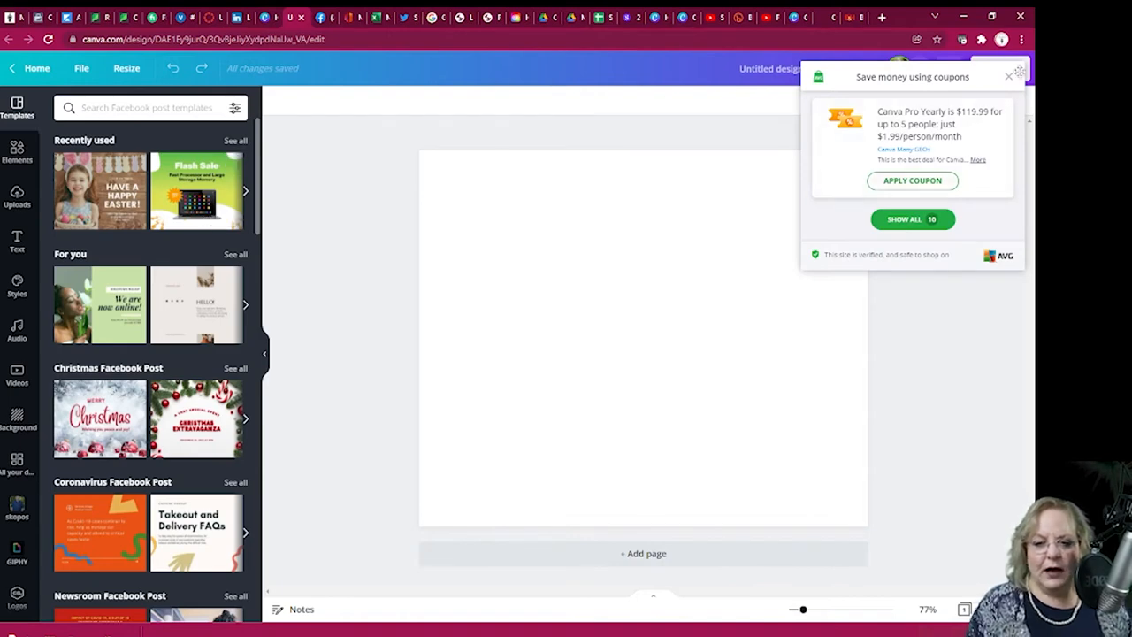
Dismiss the coupon pop-up and apply the recently used green Flash Sale laptop template to the blank page
left_click(1009, 80)
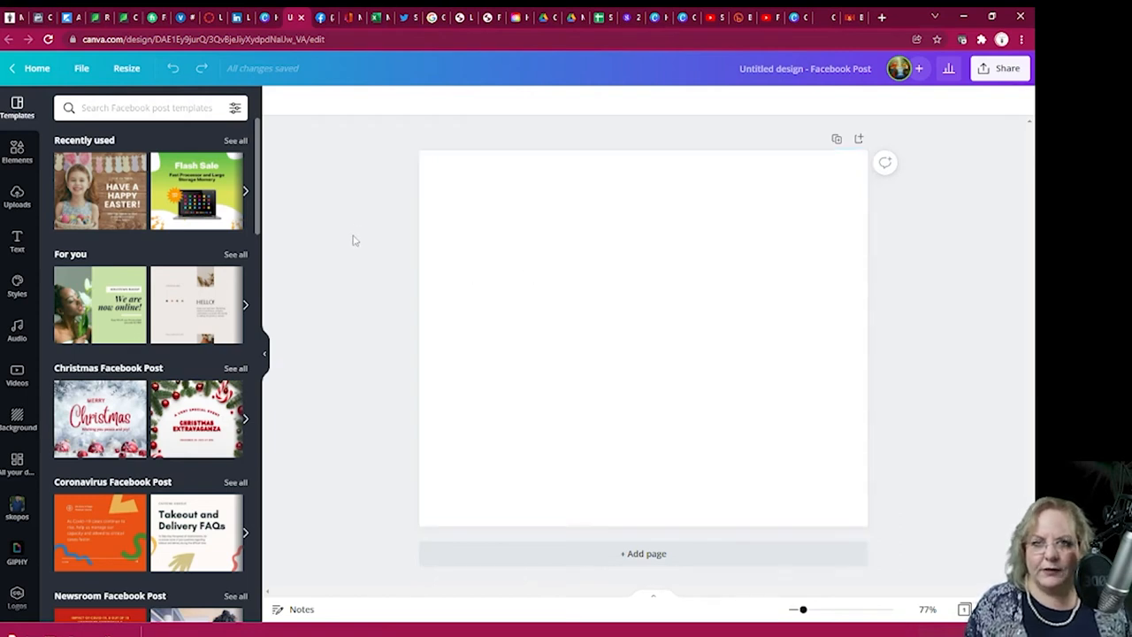
left_click(192, 170)
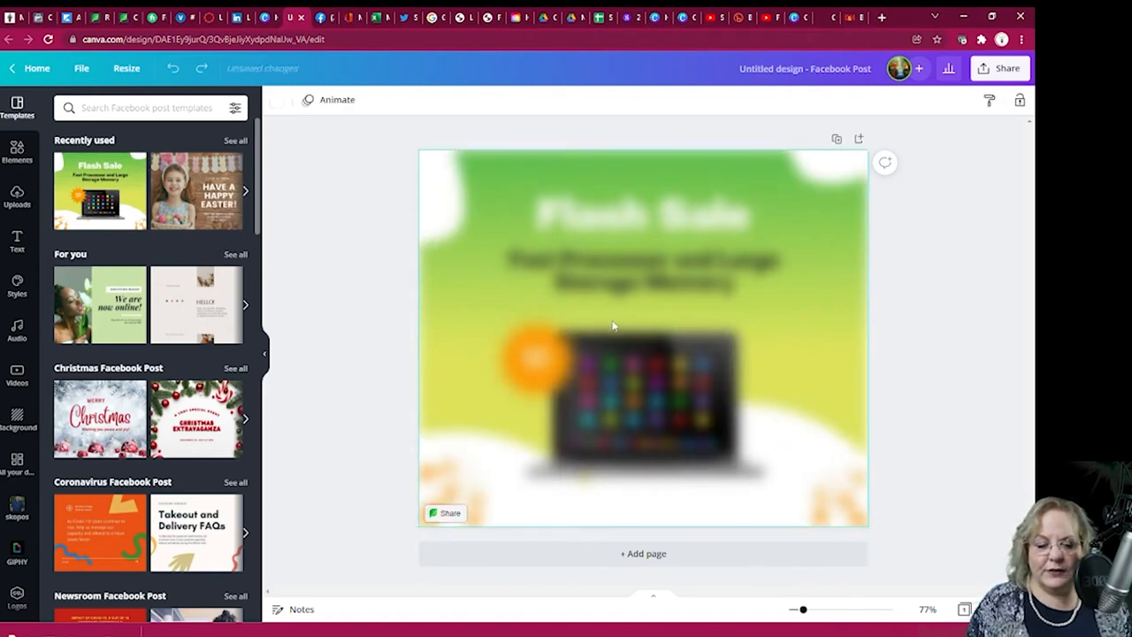
Look through the Facebook post template categories, from the seasonal and holiday sets to Nonprofit and New Year
scroll(214, 305, "down", 2)
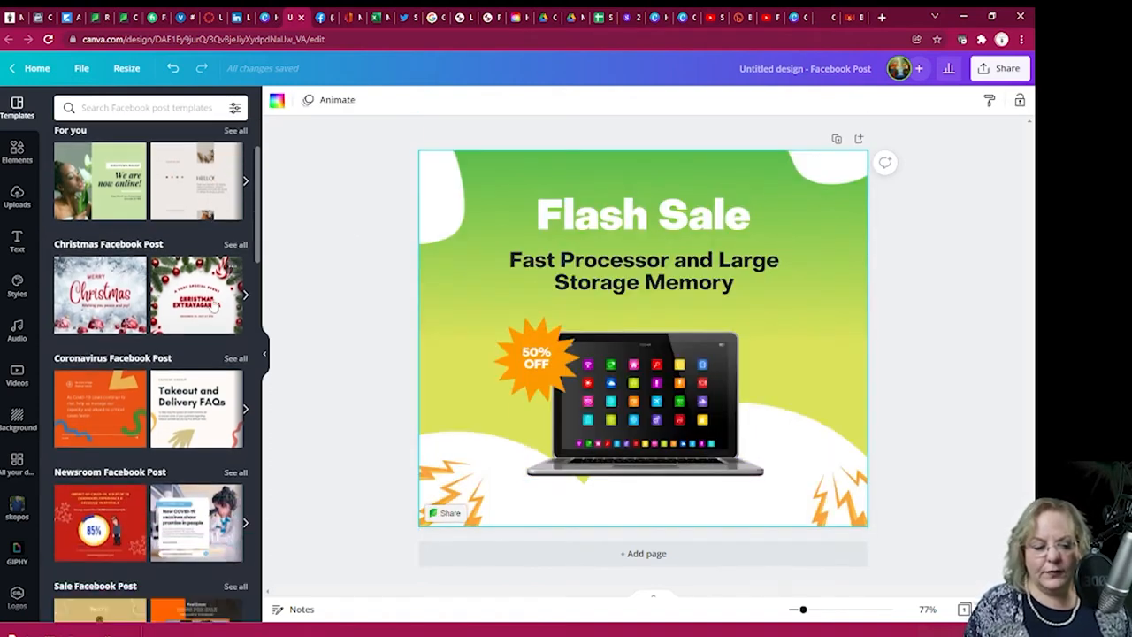
scroll(214, 305, "down", 6)
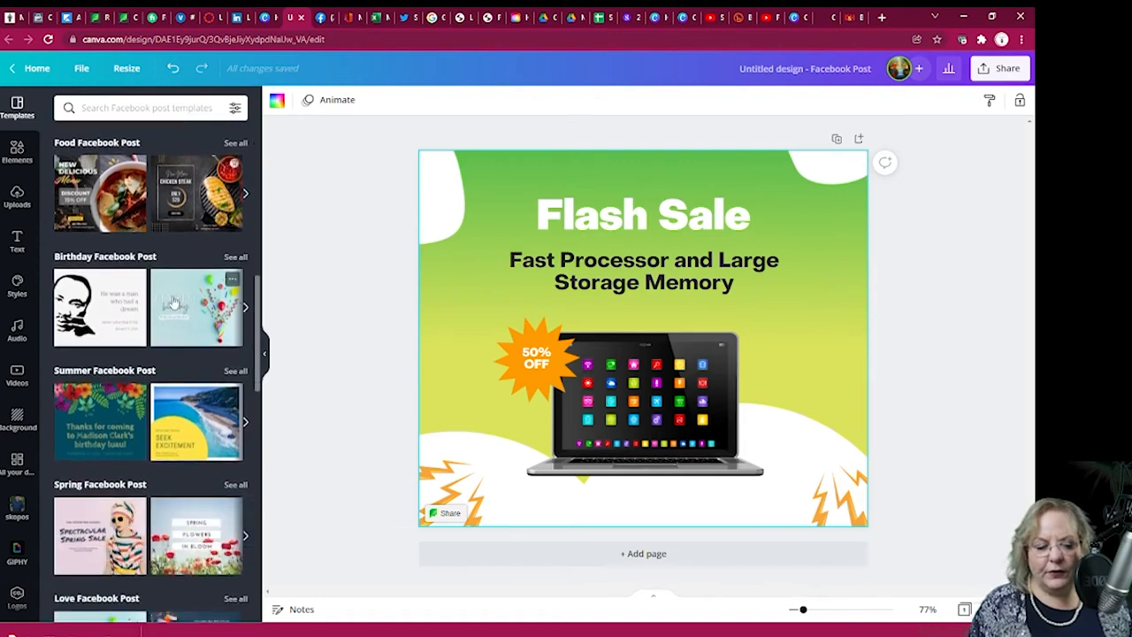
scroll(174, 303, "down", 5)
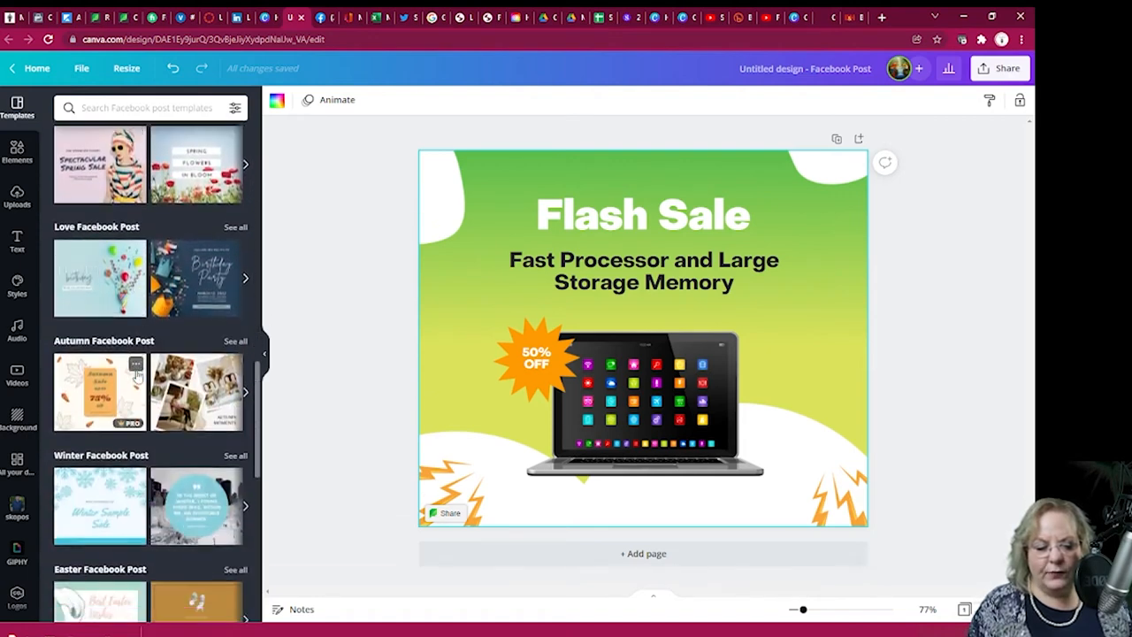
scroll(138, 376, "down", 5)
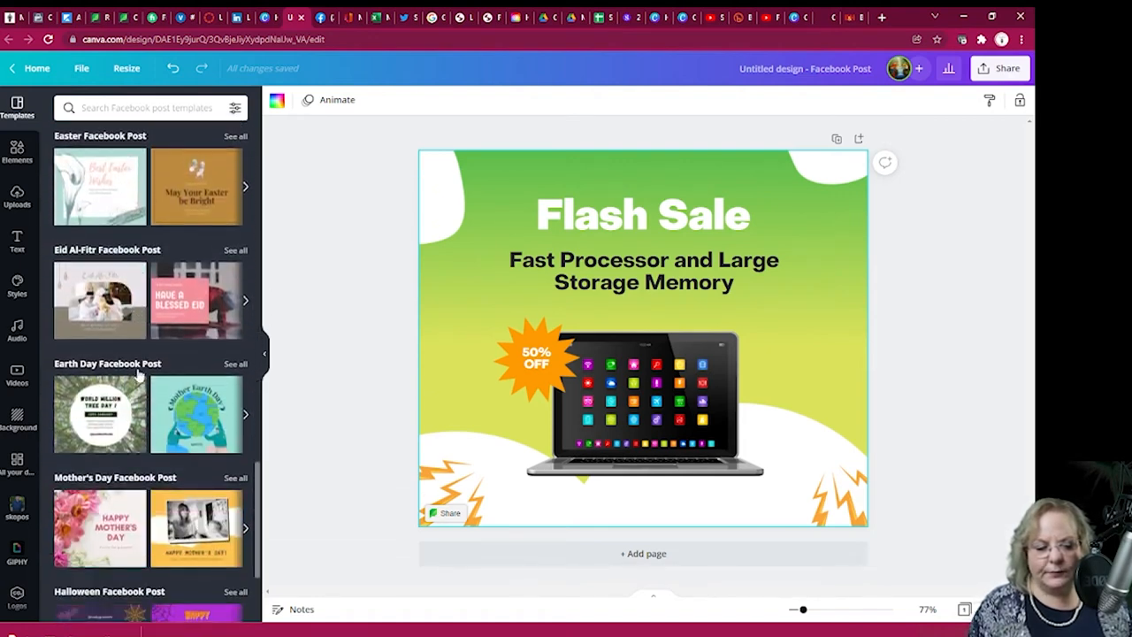
scroll(170, 337, "down", 2)
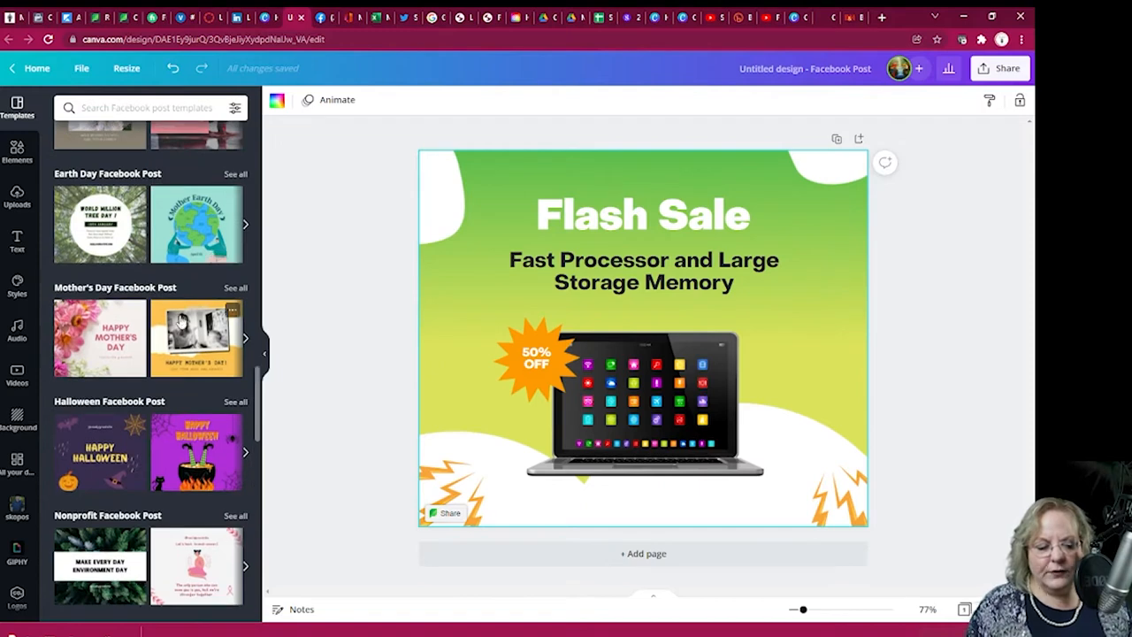
scroll(164, 438, "down", 1)
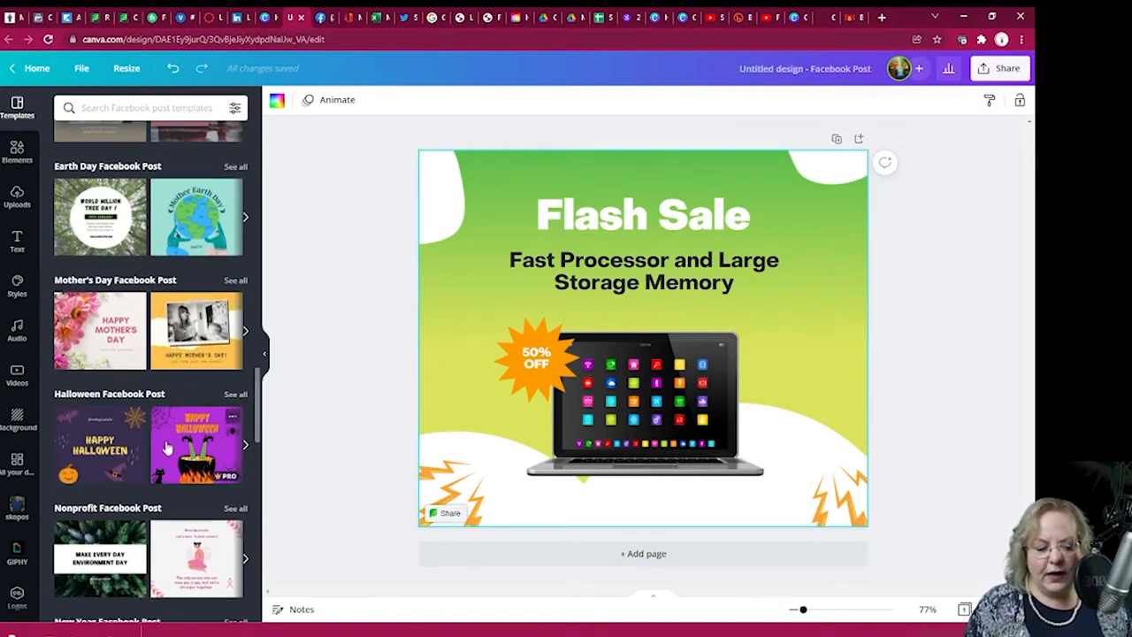
scroll(166, 444, "down", 3)
scroll(221, 301, "up", 2)
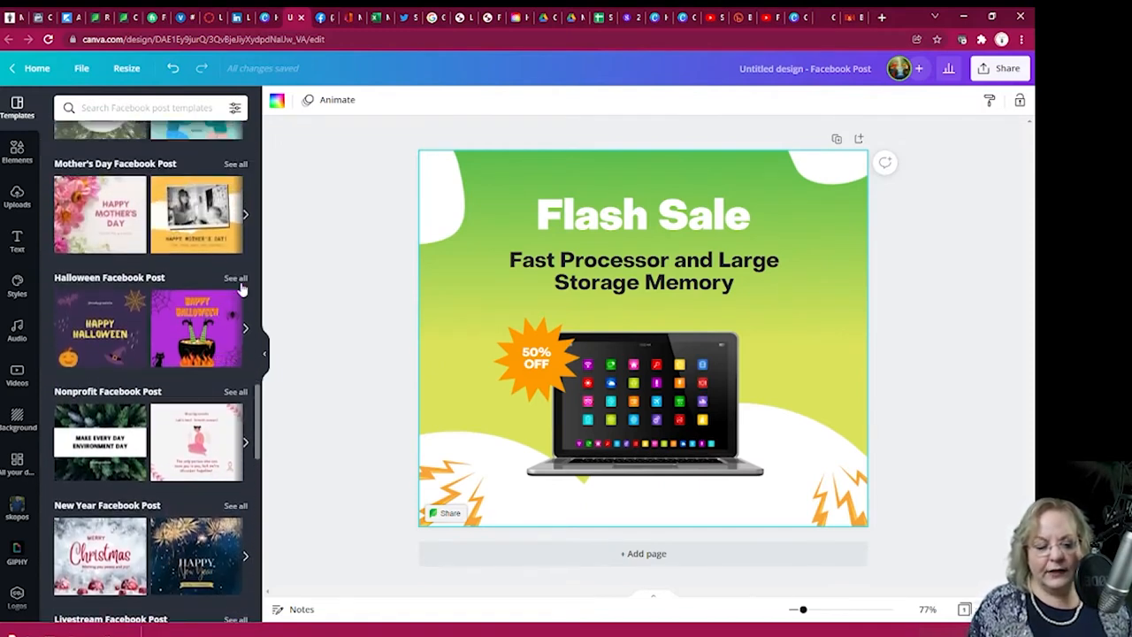
View the full set of Halloween Facebook Post templates and return to the template overview
left_click(237, 279)
scroll(232, 291, "down", 4)
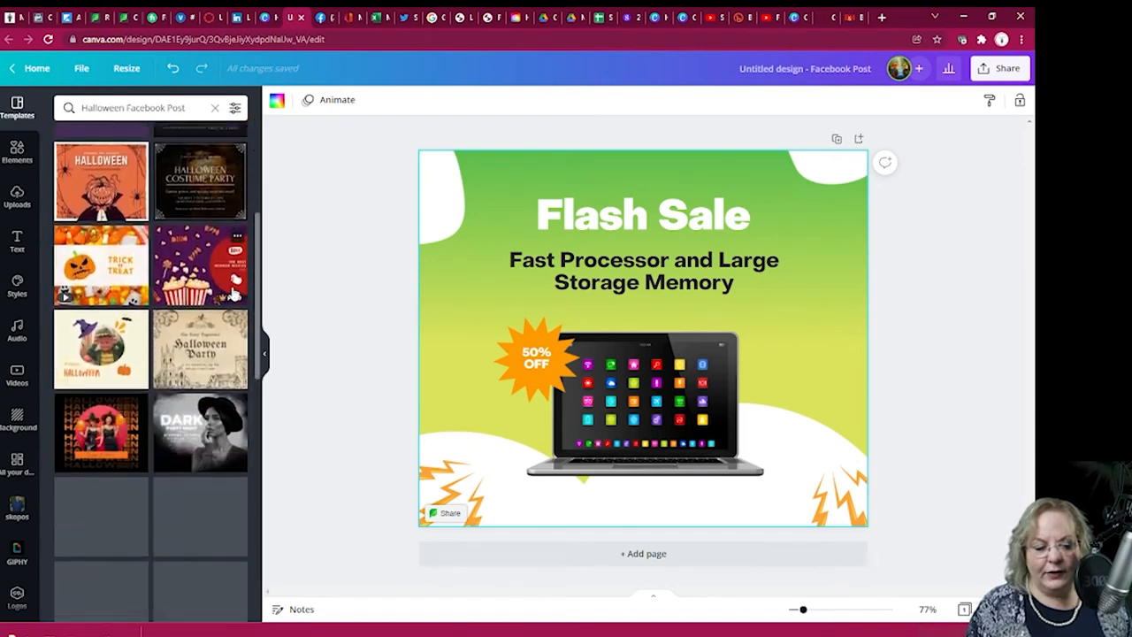
scroll(232, 293, "down", 4)
scroll(229, 287, "up", 5)
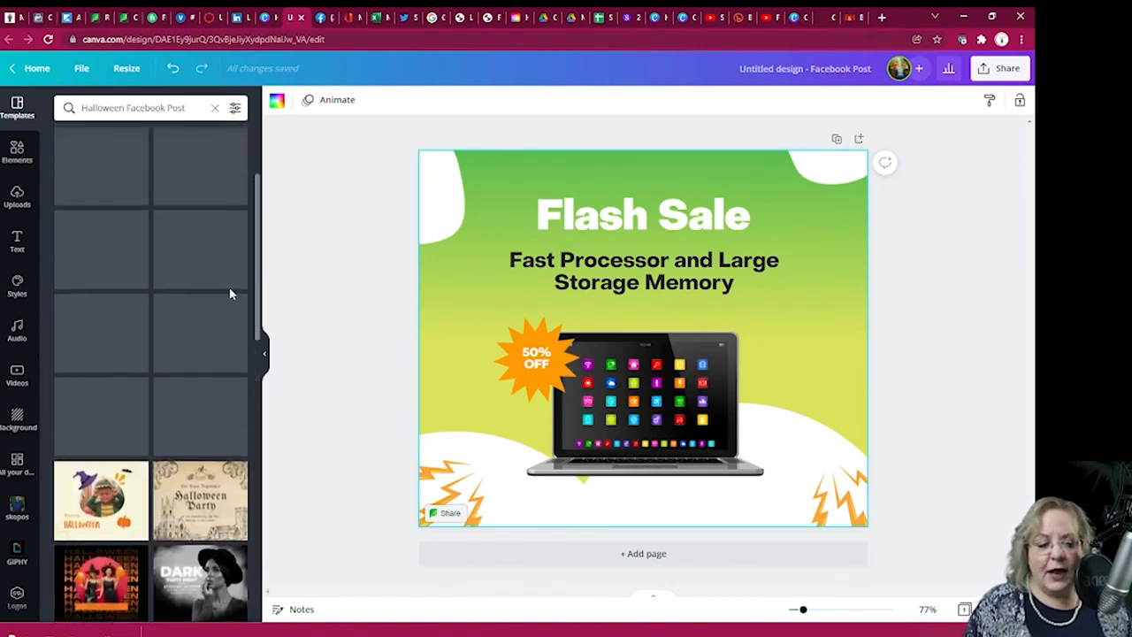
scroll(230, 293, "up", 3)
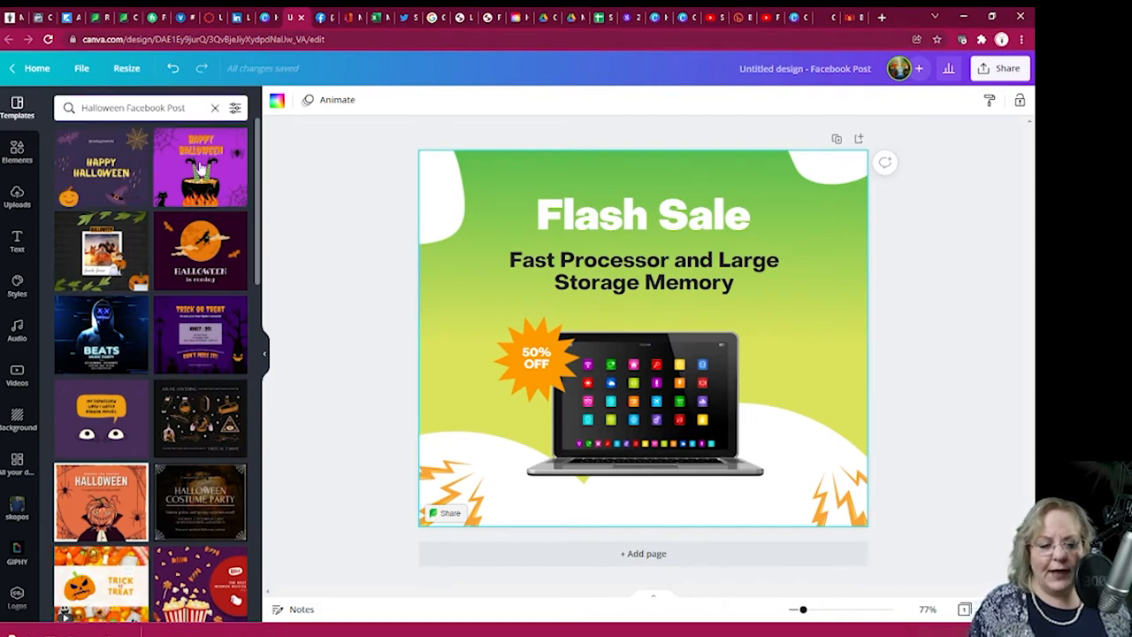
key("Escape")
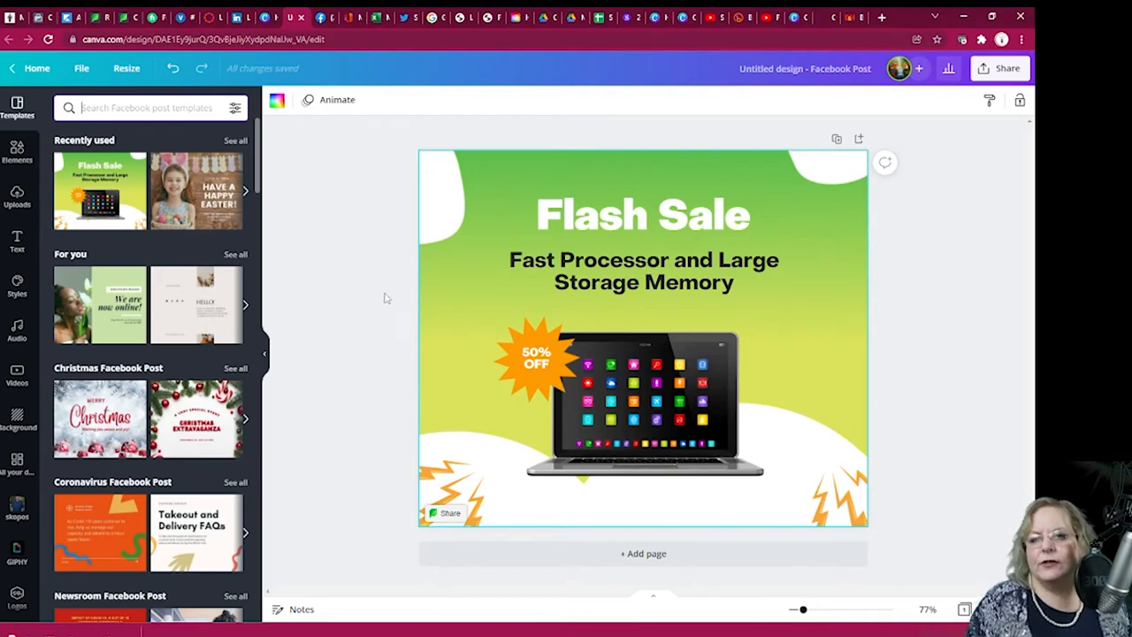
Look through the available fonts for the Flash Sale heading and set it to Josefin Sans Bold
left_click(696, 223)
left_click(697, 221)
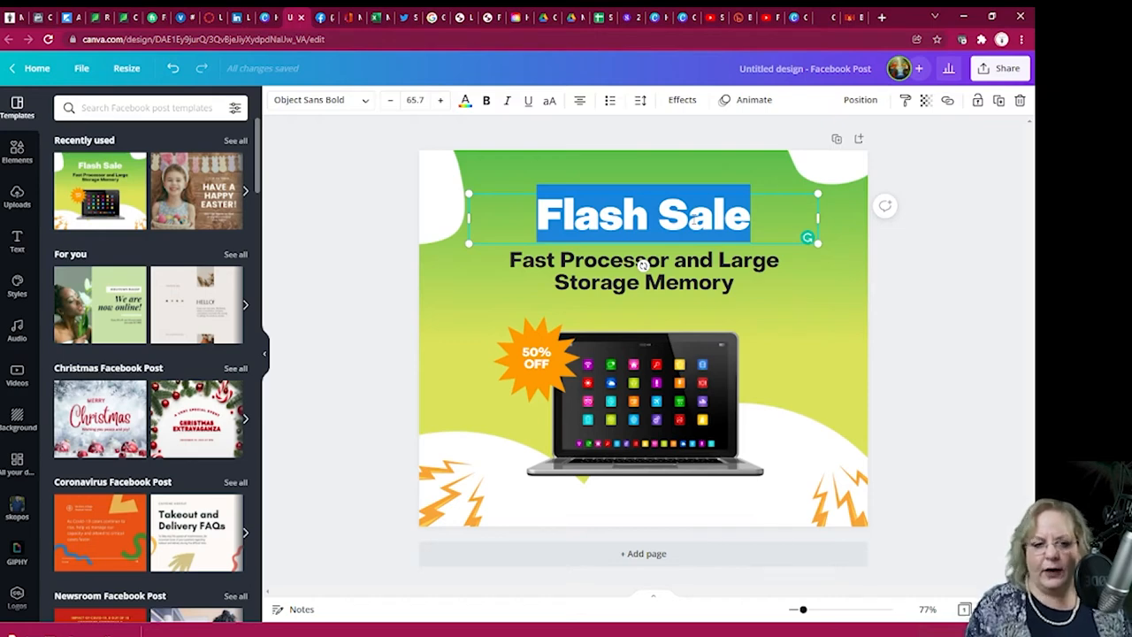
left_click(330, 101)
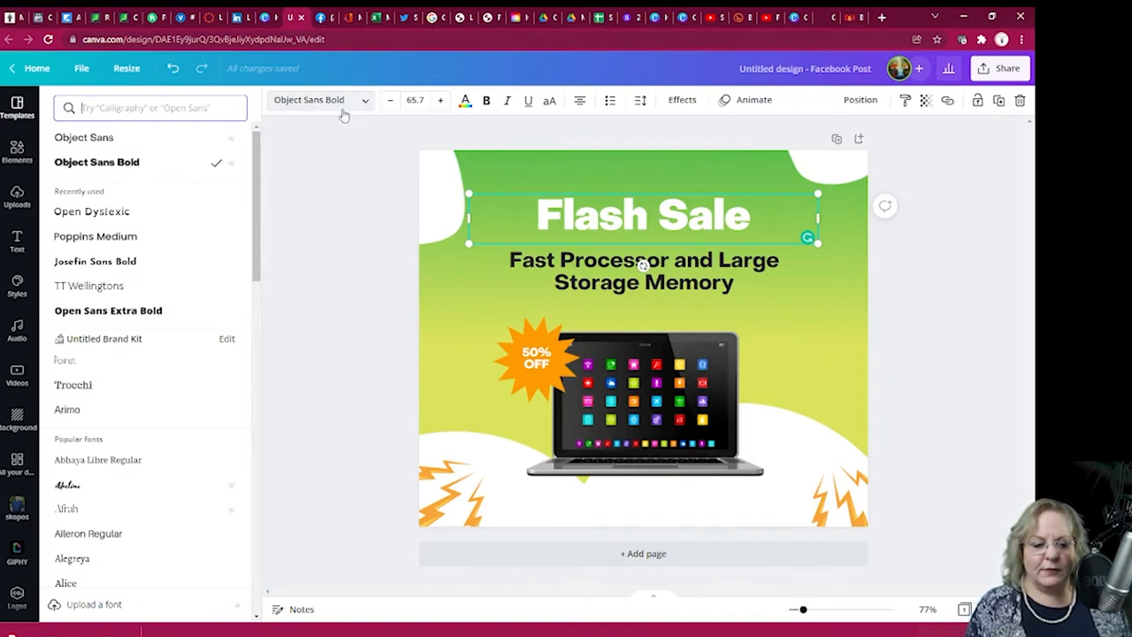
scroll(137, 272, "down", 15)
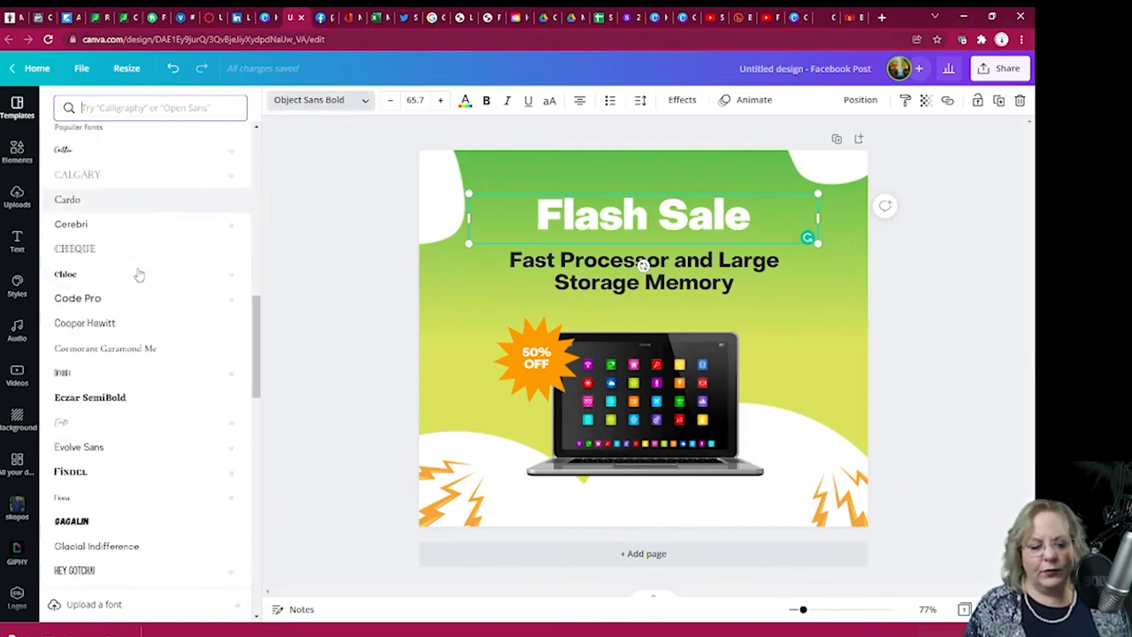
scroll(139, 275, "down", 4)
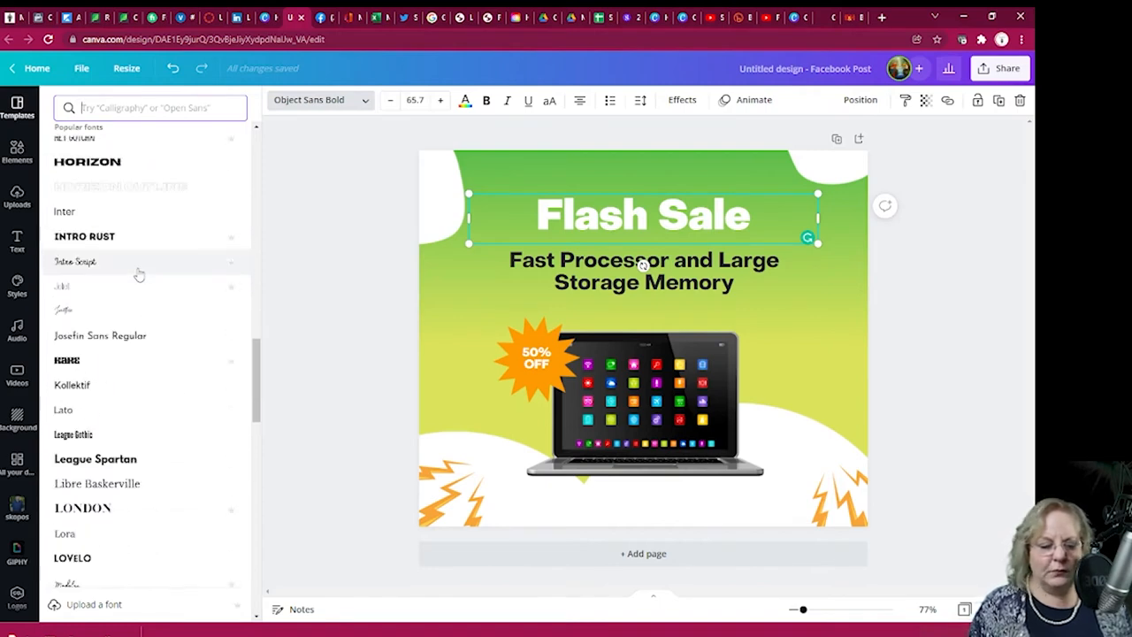
scroll(139, 275, "down", 1)
scroll(139, 275, "down", 2)
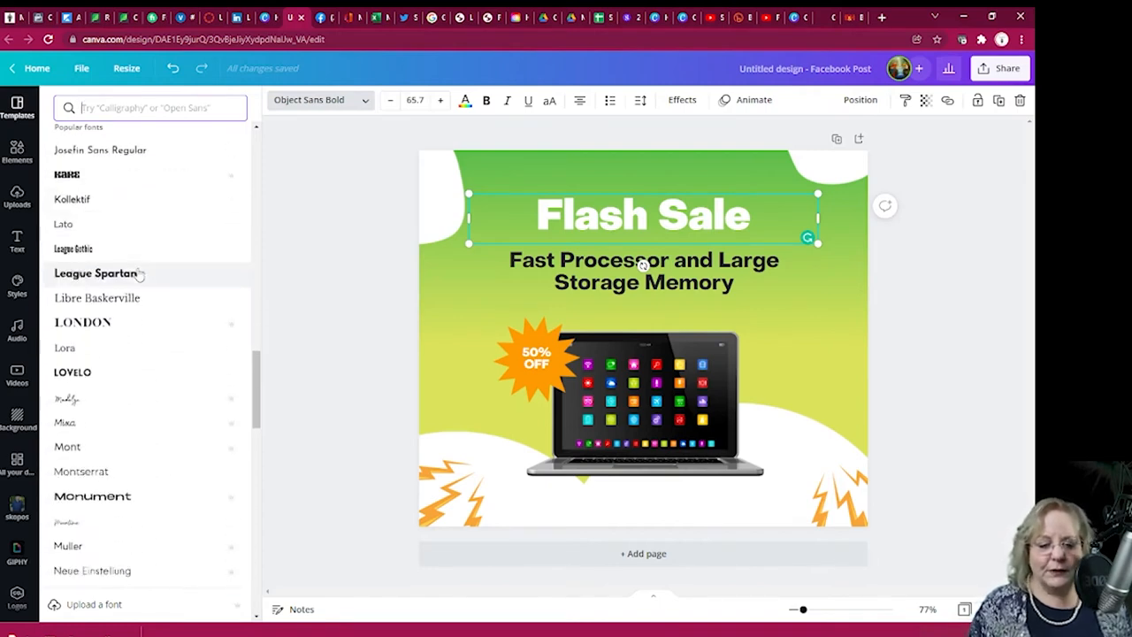
scroll(139, 275, "up", 8)
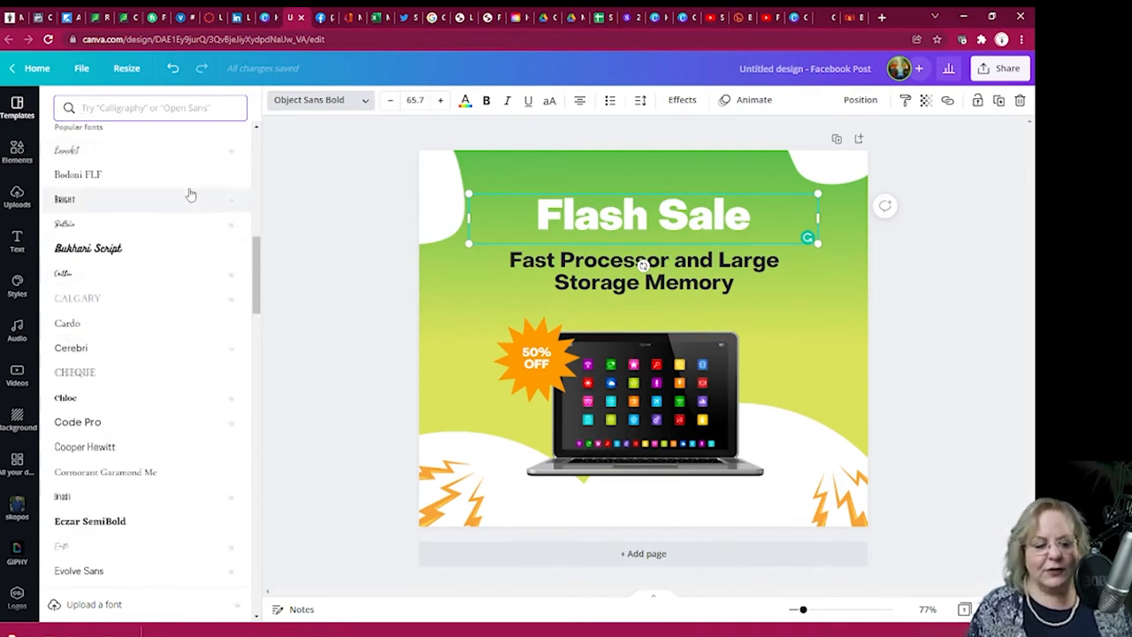
scroll(190, 194, "up", 5)
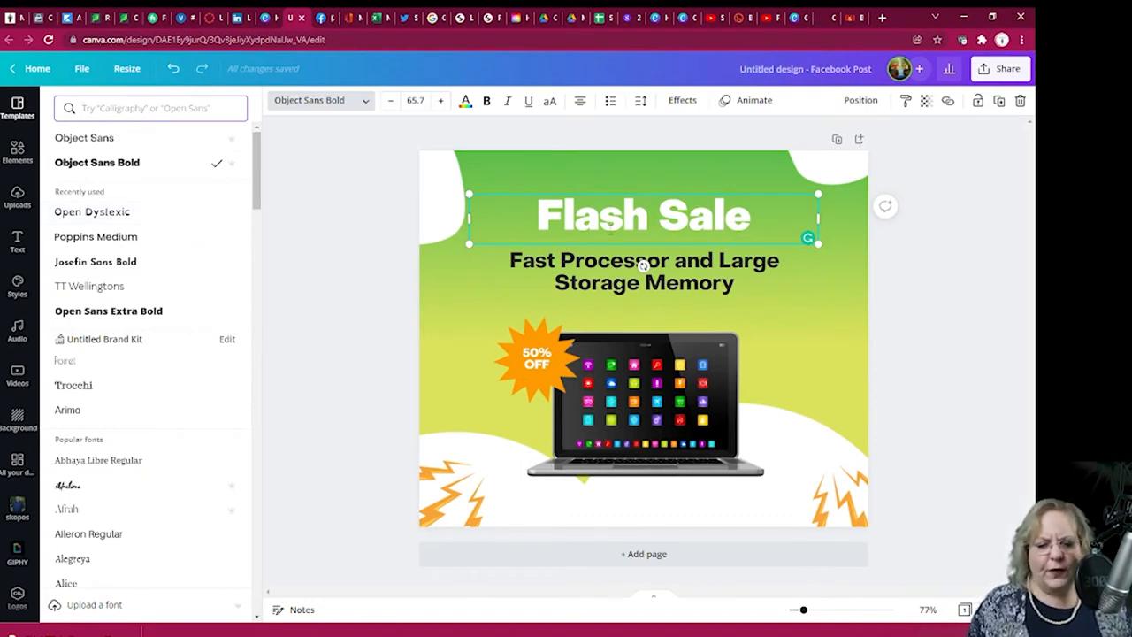
left_click(115, 262)
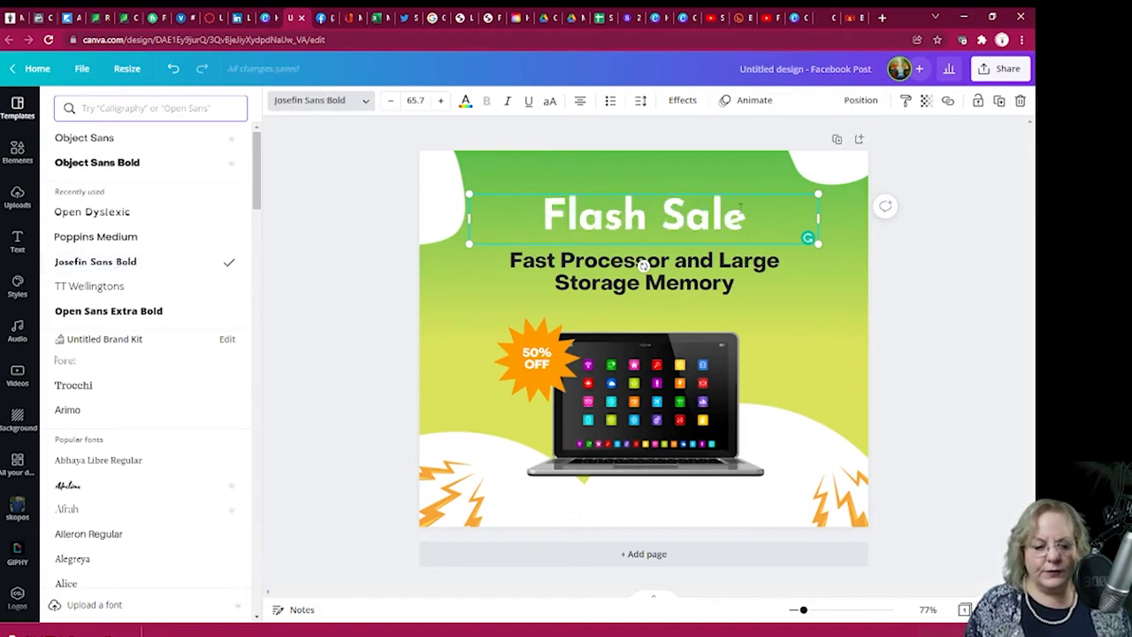
Replace the Flash Sale heading text with "Fiverr" and set its font to Object Sans Bold
left_click_drag(767, 208, 487, 221)
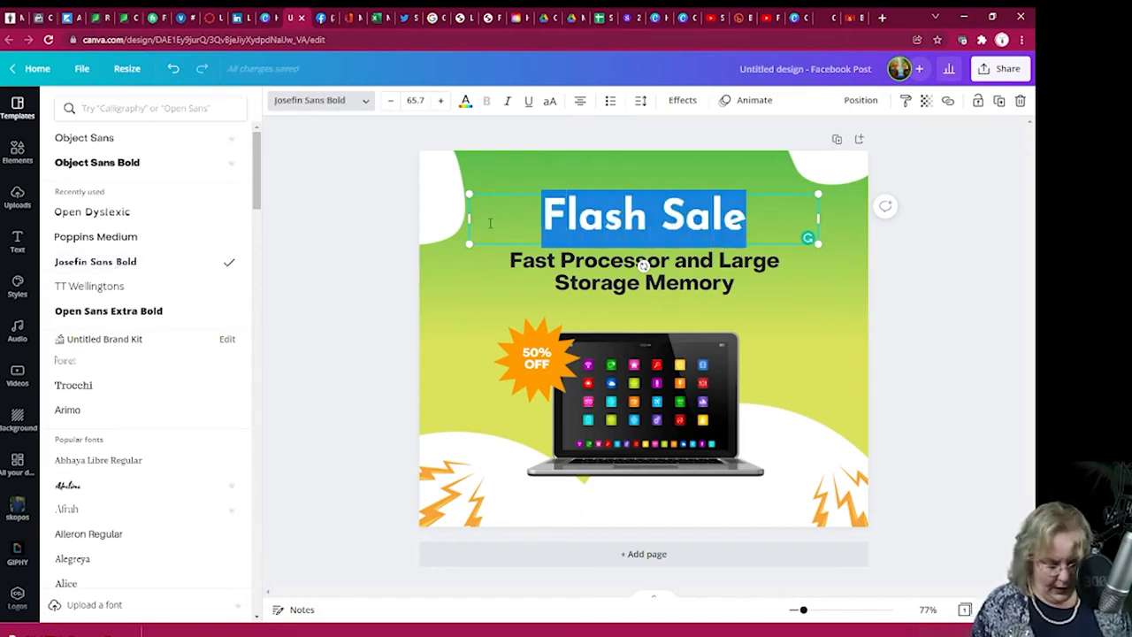
type("Fiverr")
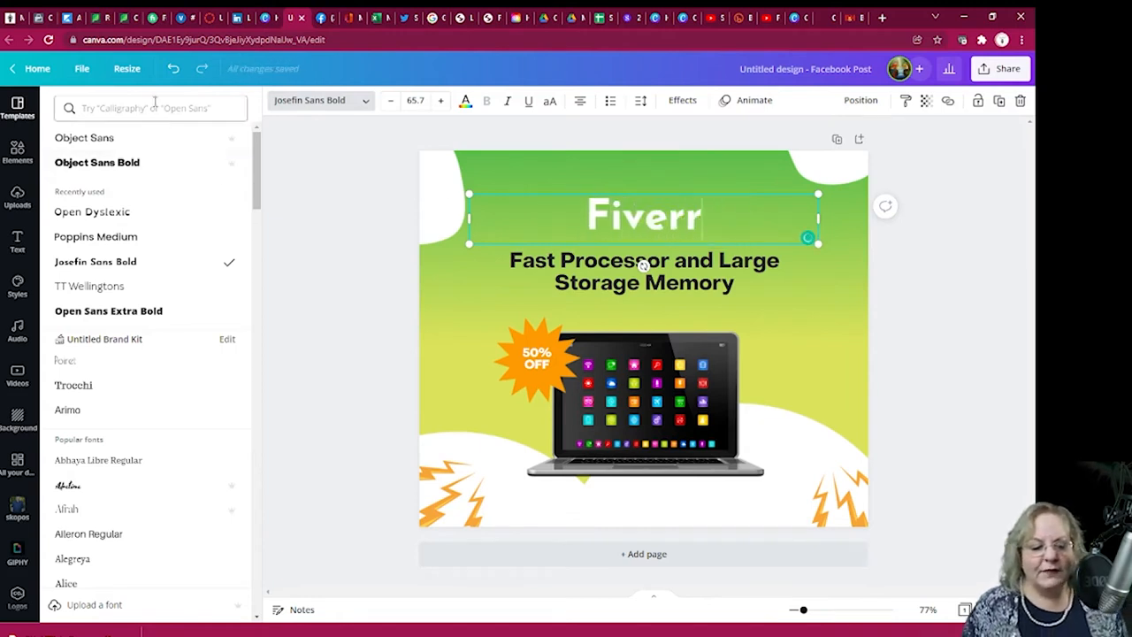
left_click(168, 160)
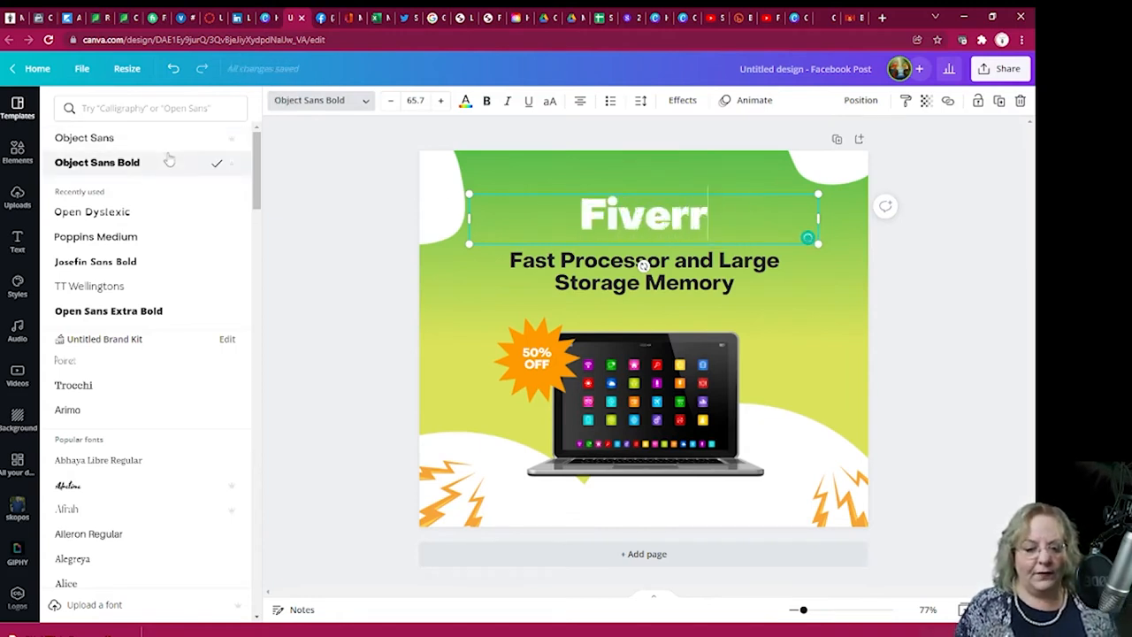
Replace the subheading "Fast Processor and Large Storage Memory" with "Submit your affiliate link in commentd"
left_click(646, 265)
left_click(647, 266)
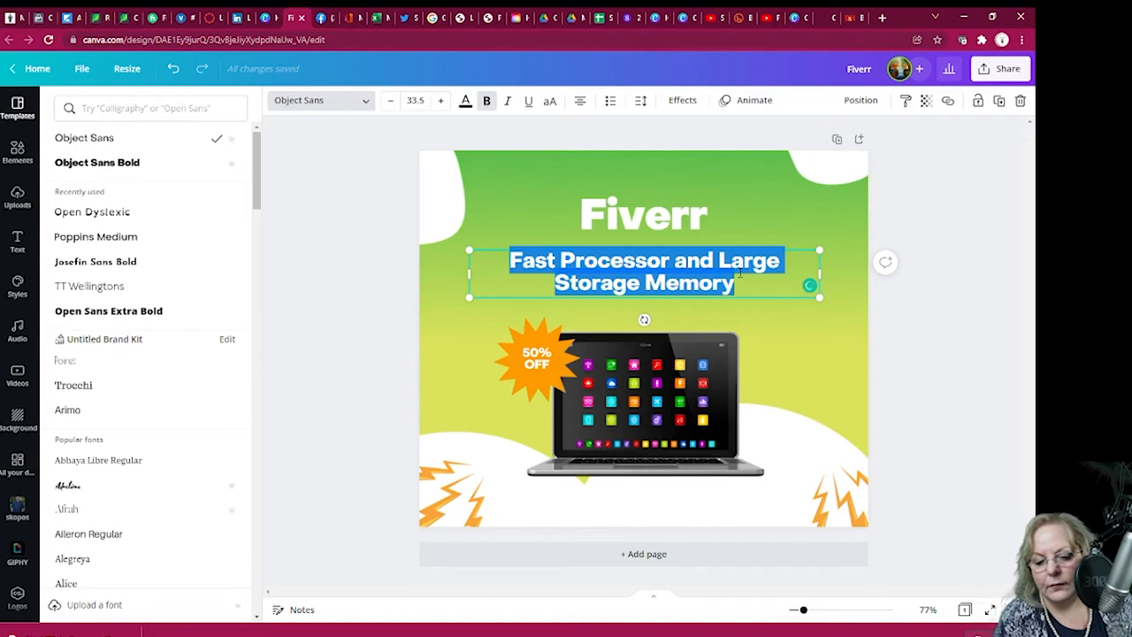
type("Submit yo")
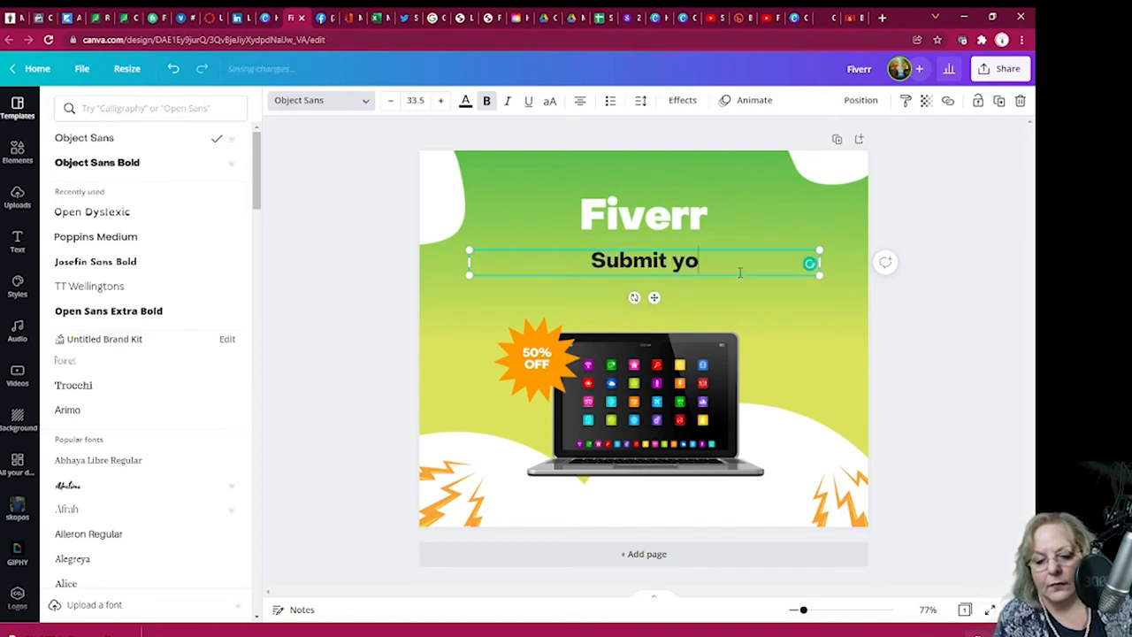
type("ur affilia")
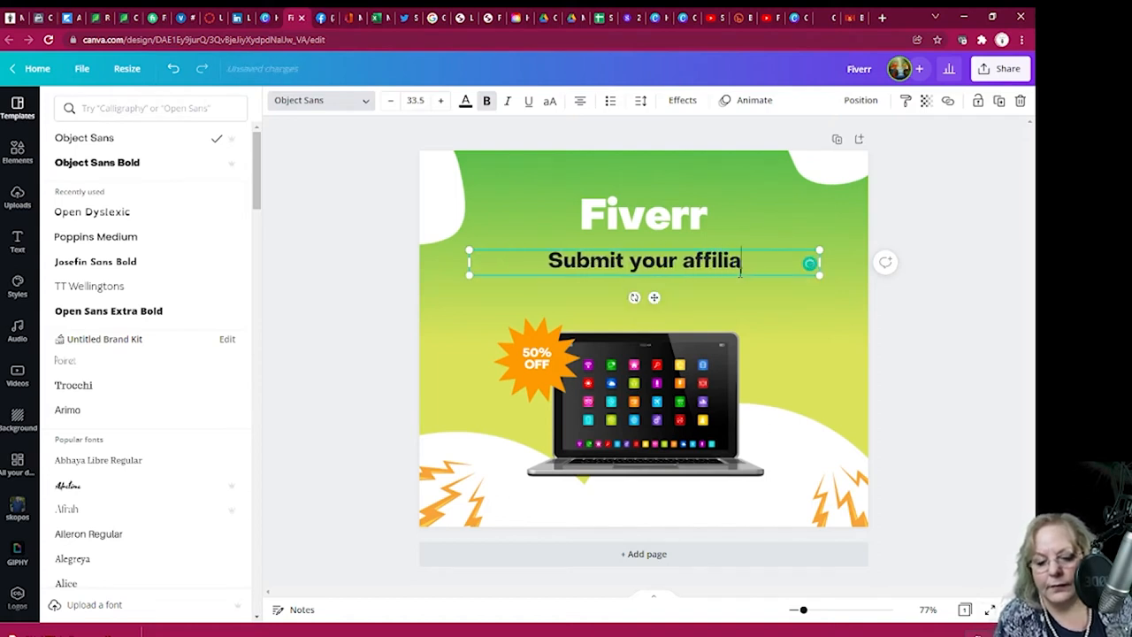
type("te link in com")
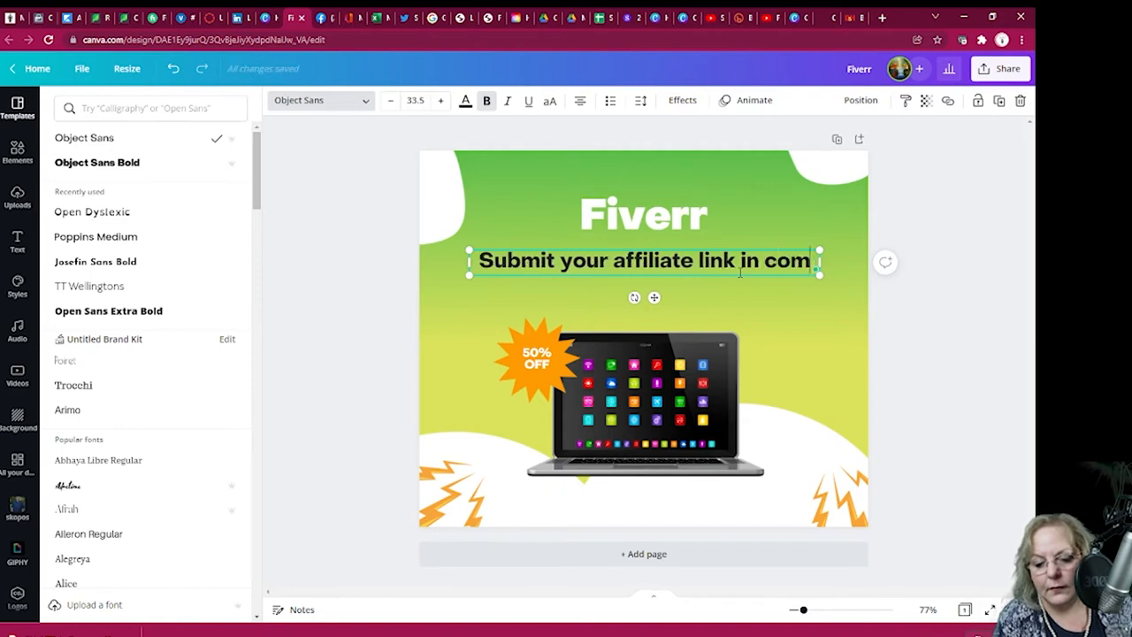
type("ments.")
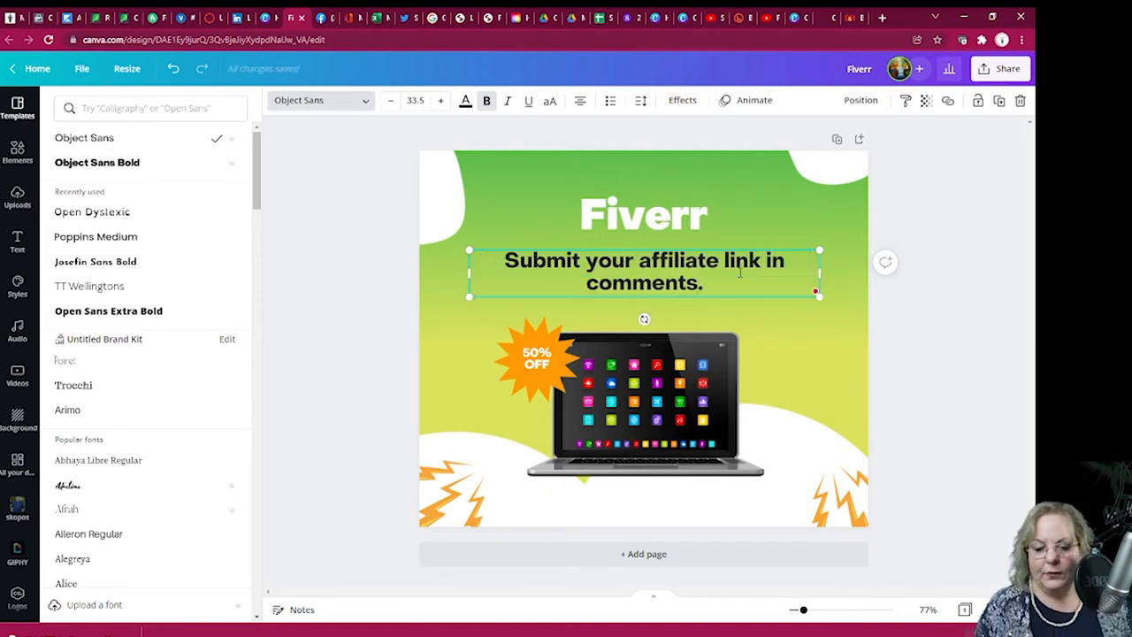
key("BackSpace")
key("BackSpace")
type("d")
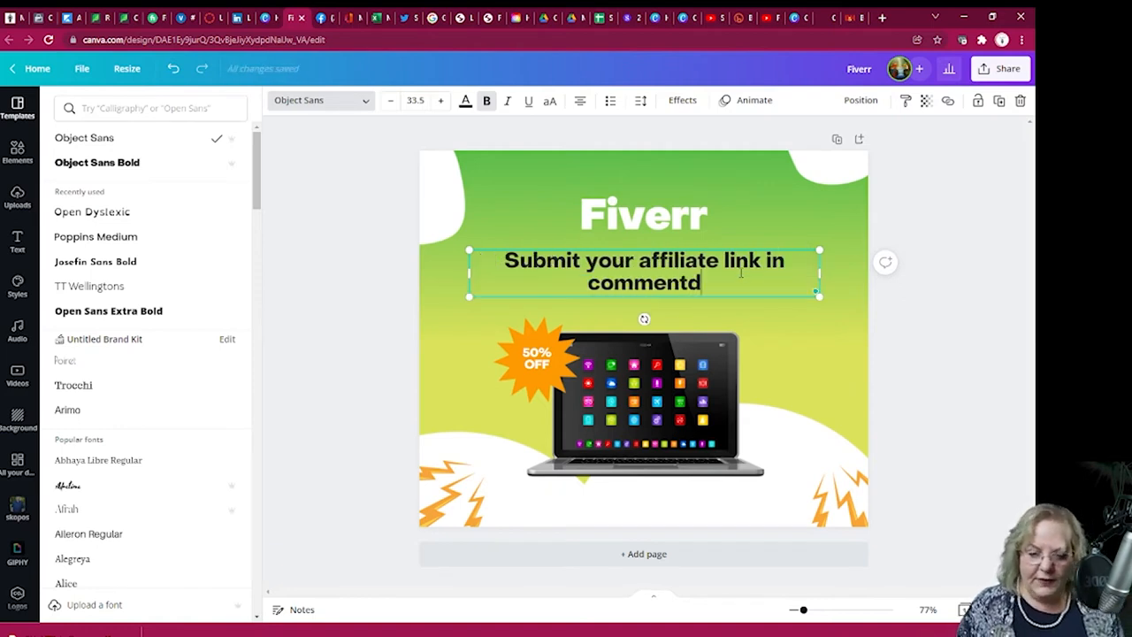
Replace the "50% OFF" text on the orange starburst with "FREE EXPOSURE"
left_click(550, 362)
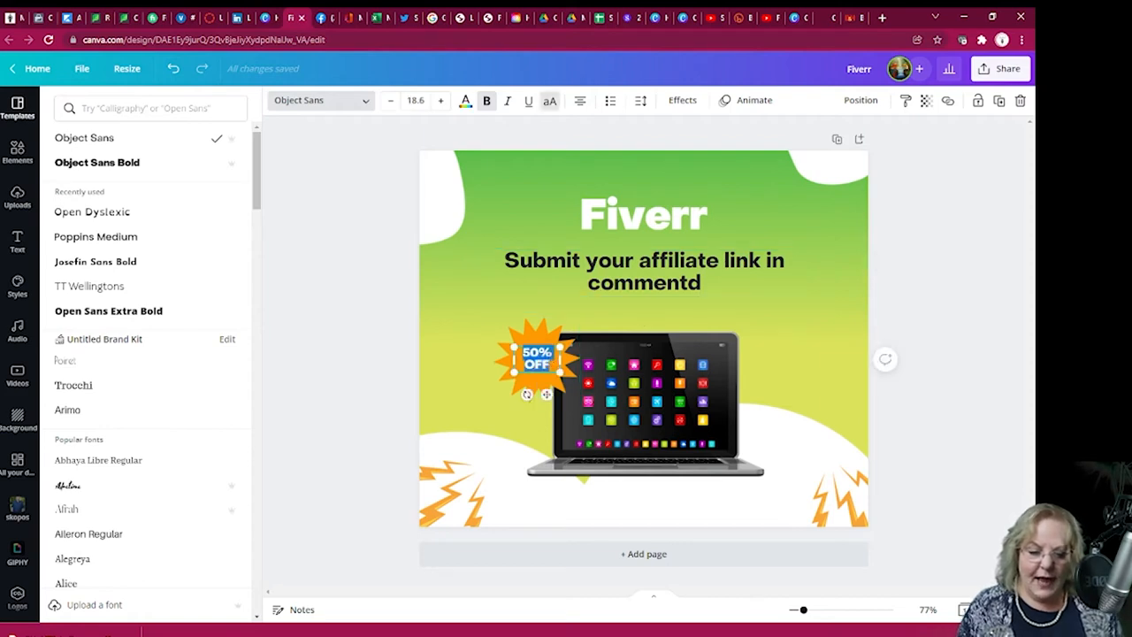
type("E")
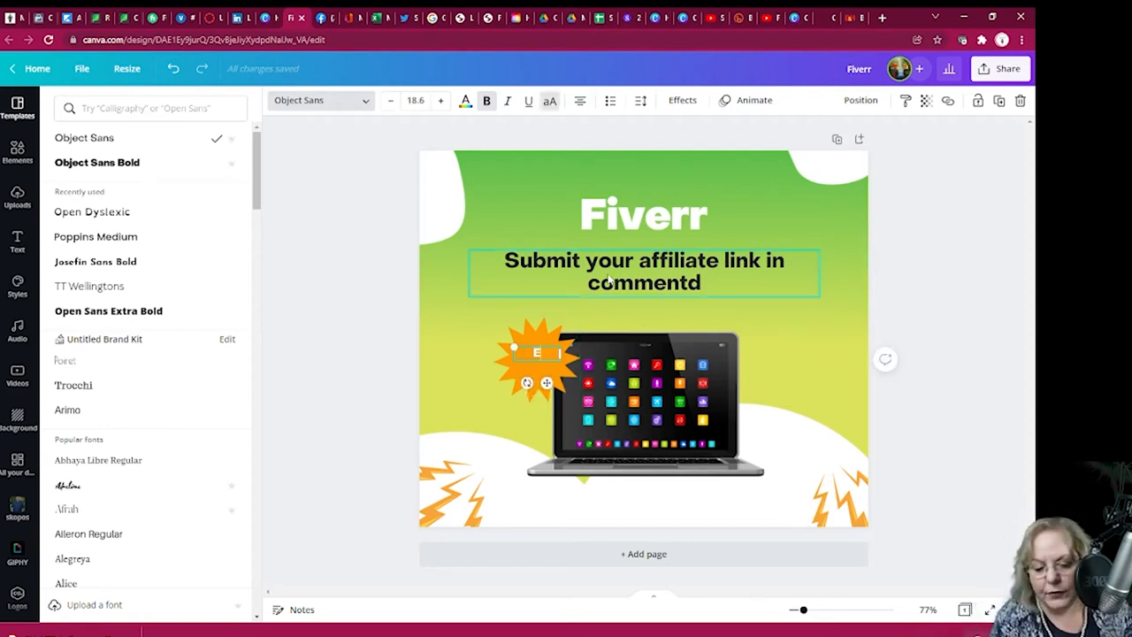
type("REE")
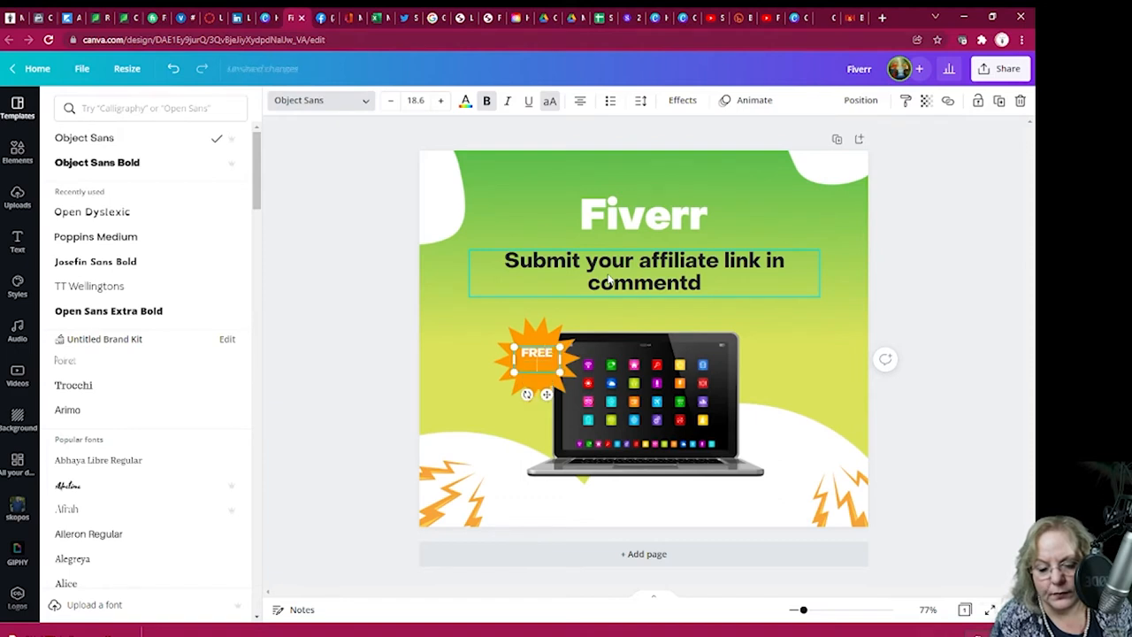
type(" EXPOSURE")
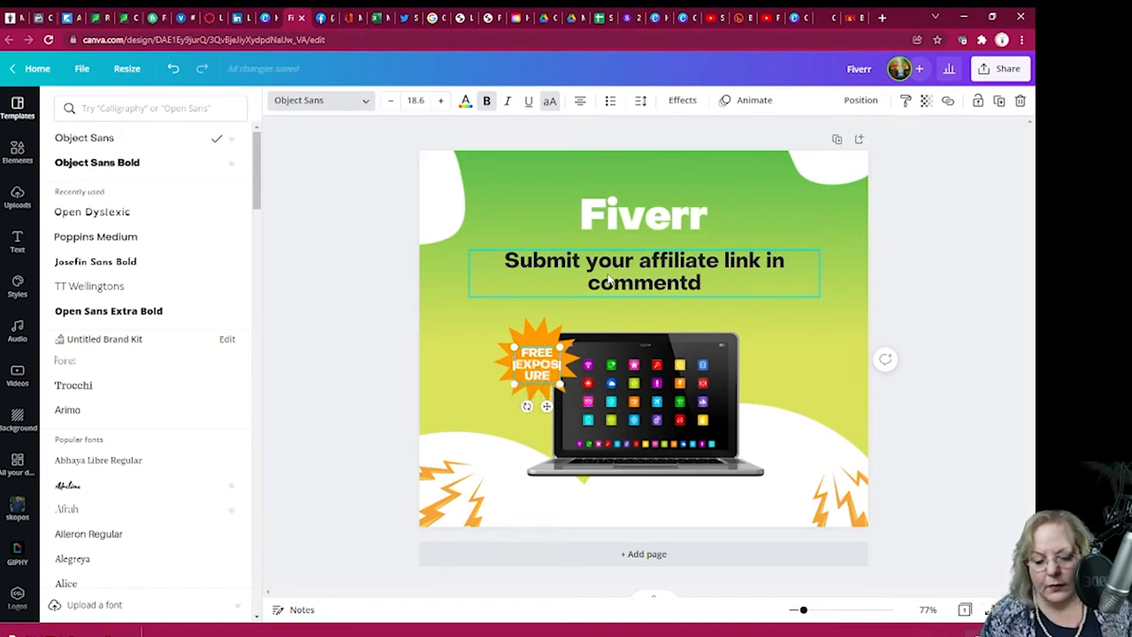
Enlarge the starburst behind the "FREE EXPOSURE" text and widen the text box so EXPOSURE fits on one line
left_click(581, 376)
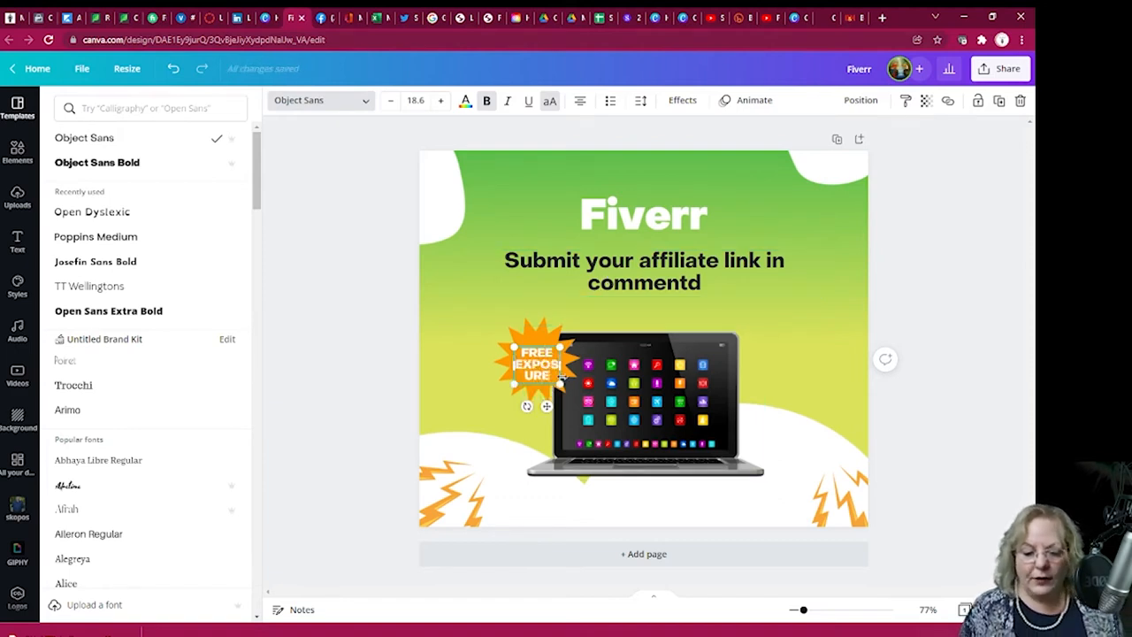
left_click(564, 377)
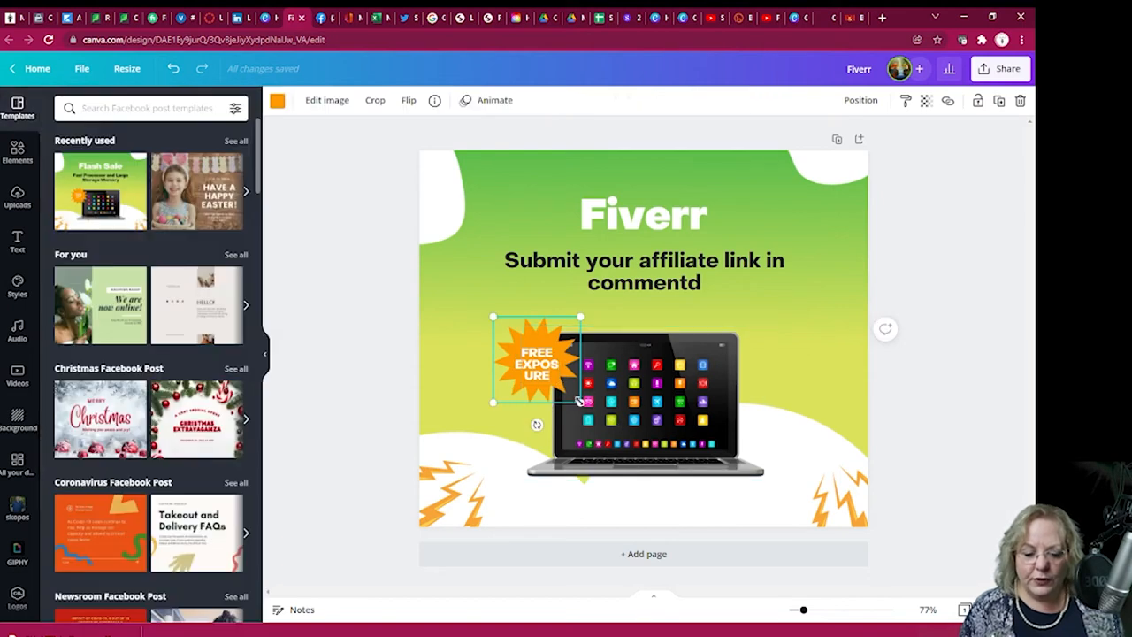
left_click_drag(580, 402, 567, 364)
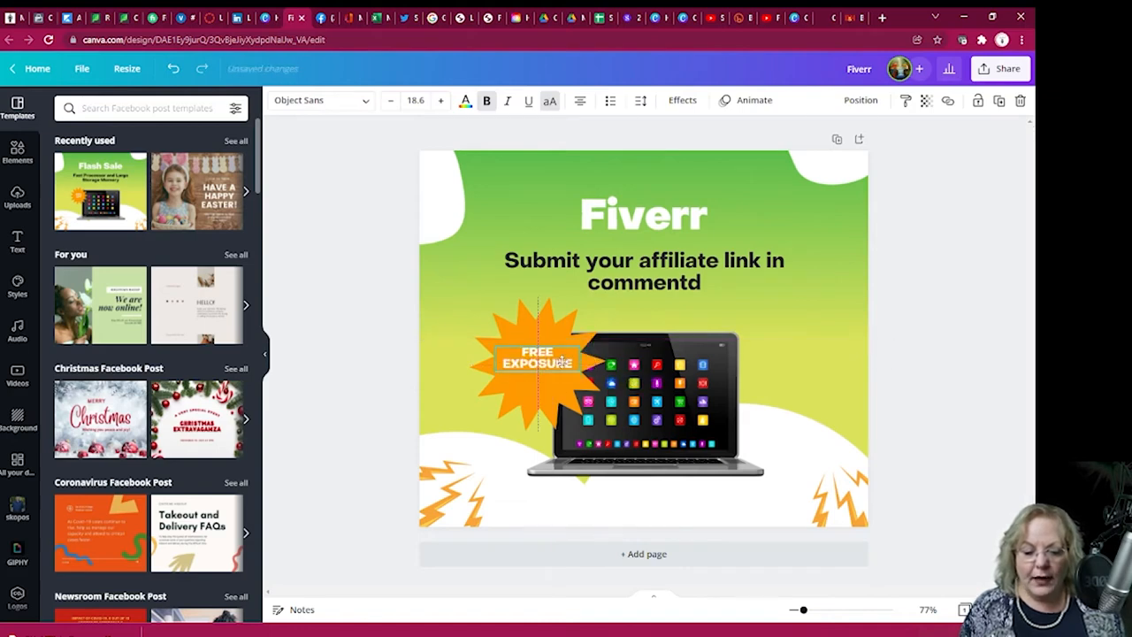
Color the "FREE EXPOSURE" text purple and recolor the starburst, trying purple and light gray before settling on red
left_click(466, 101)
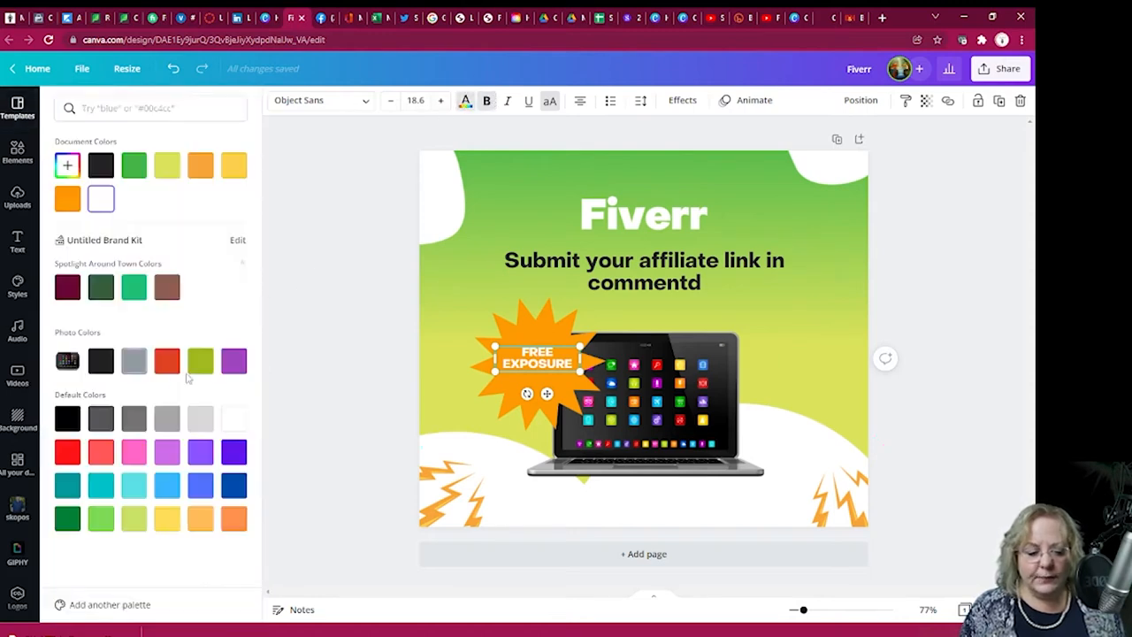
left_click(236, 362)
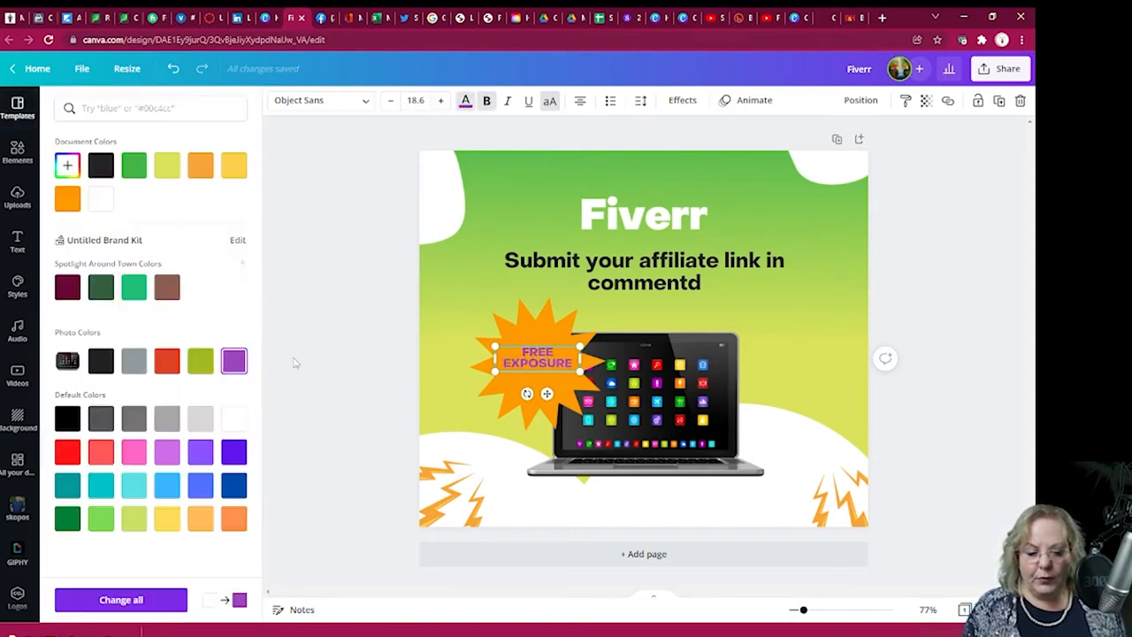
left_click(560, 341)
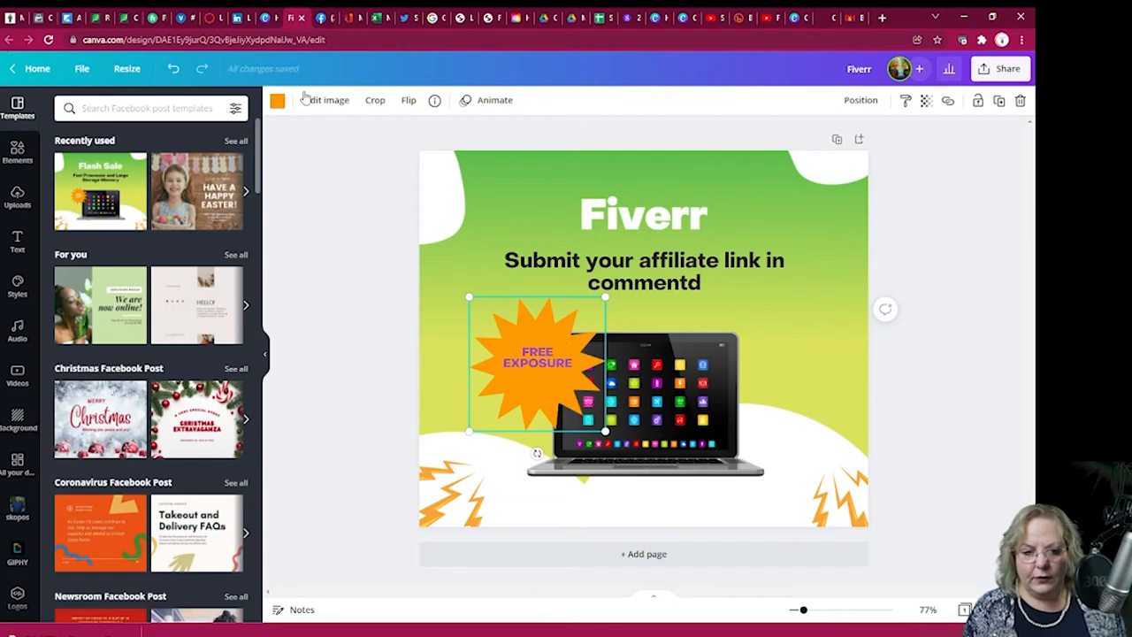
left_click(277, 102)
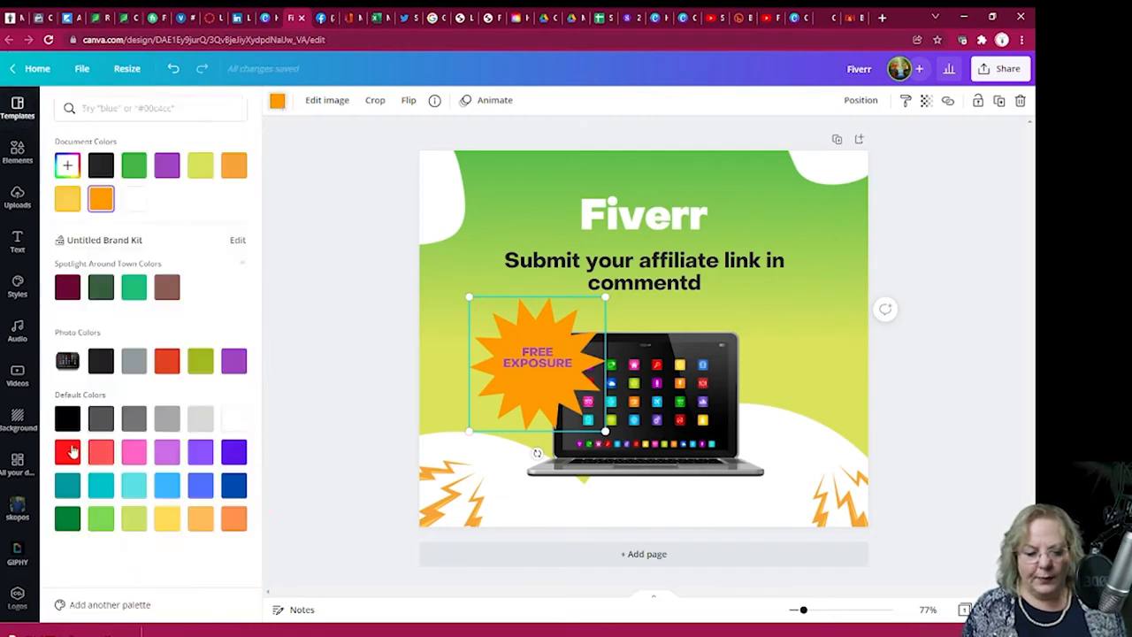
left_click(200, 453)
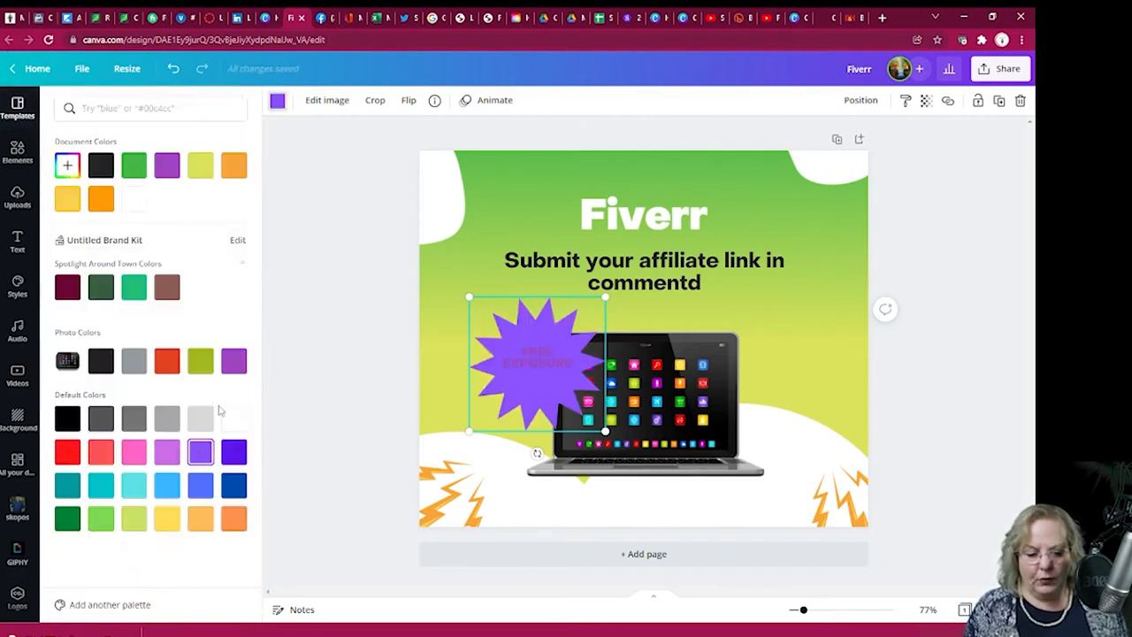
left_click(200, 419)
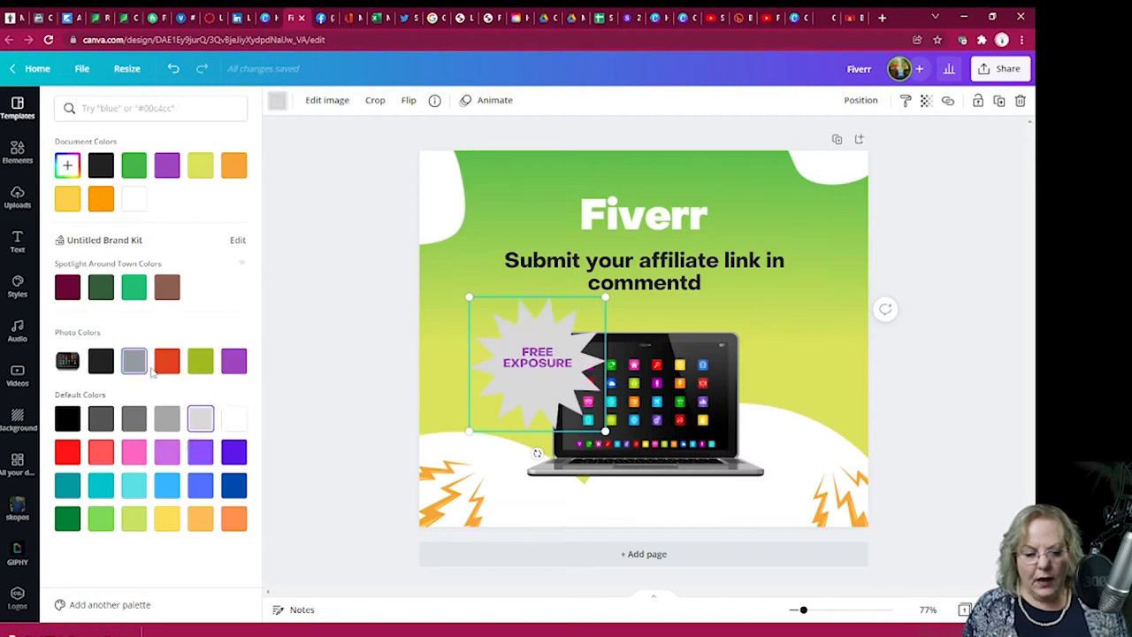
left_click(159, 370)
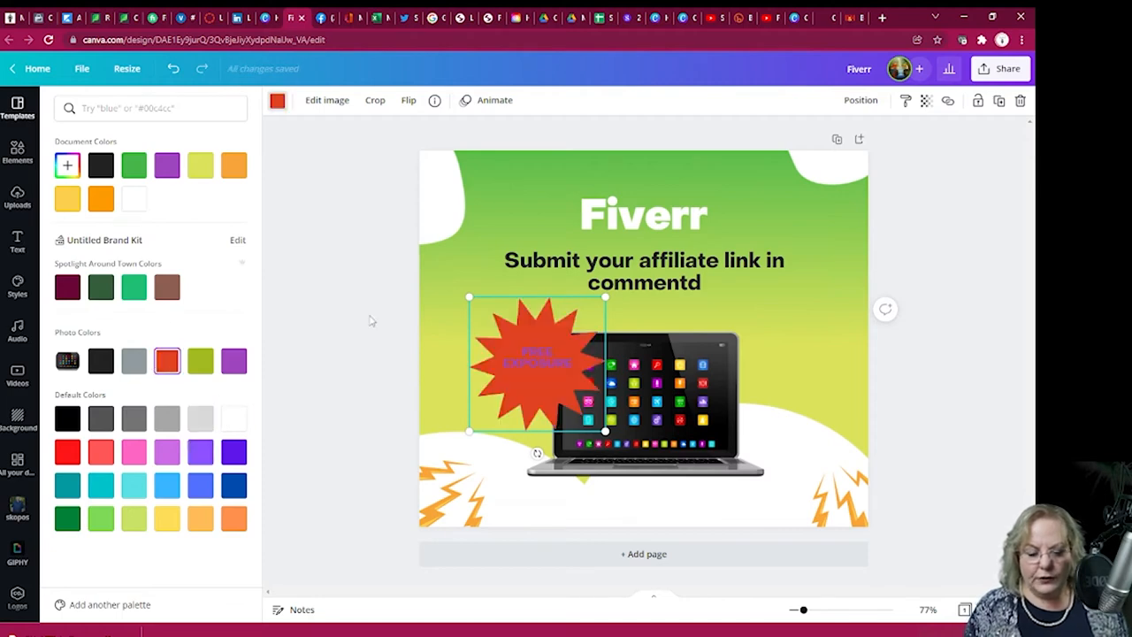
Recolor the "FREE EXPOSURE" text, trying gray before setting it to white
left_click(537, 358)
left_click(466, 100)
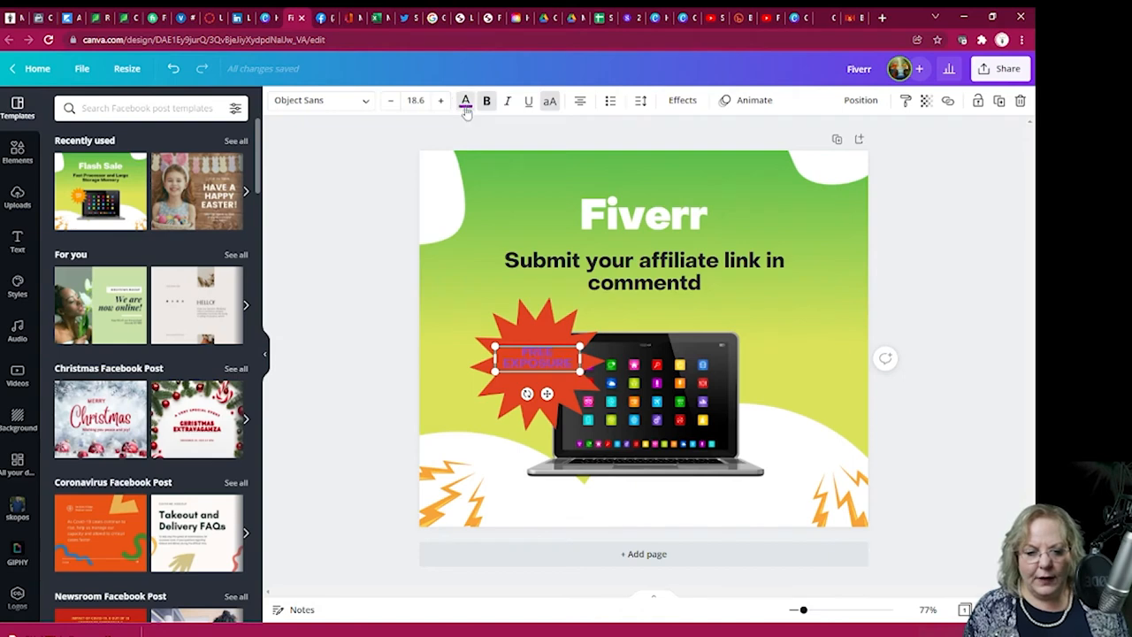
left_click(136, 363)
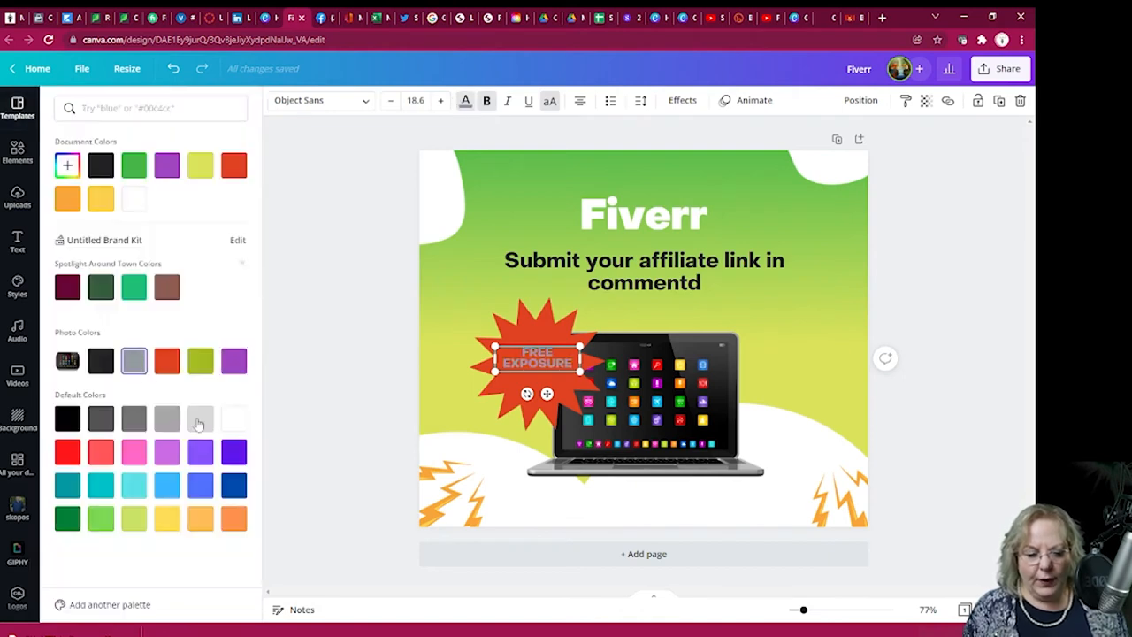
left_click(240, 421)
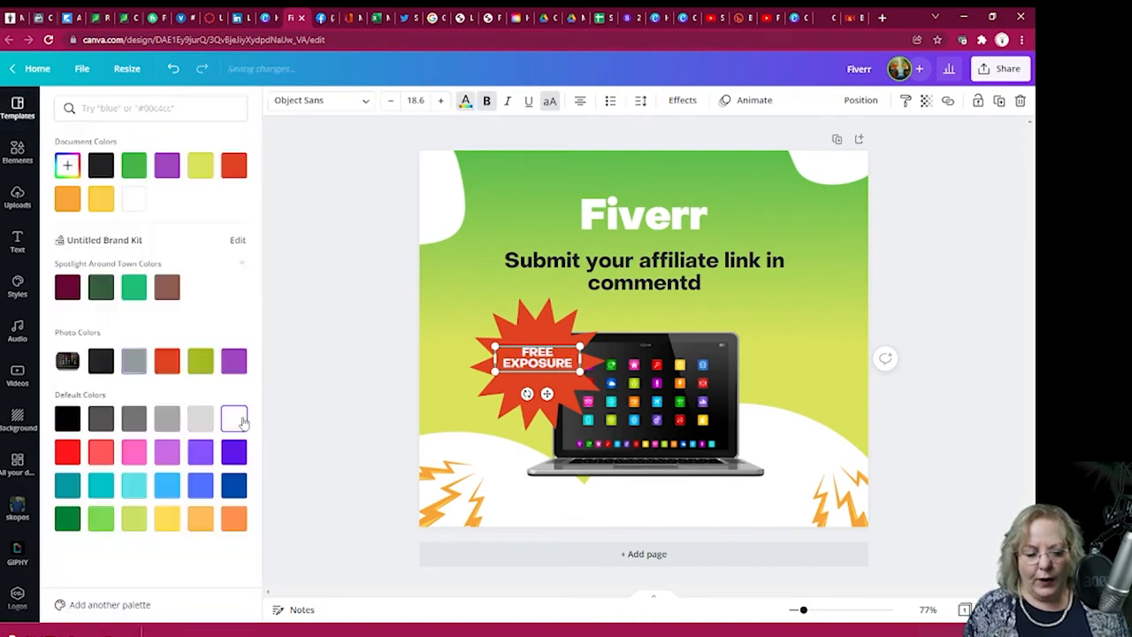
Move the "FREE EXPOSURE" text slightly down to the starburst's center and nudge the green gradient background, keeping it horizontally centered
left_click(583, 321)
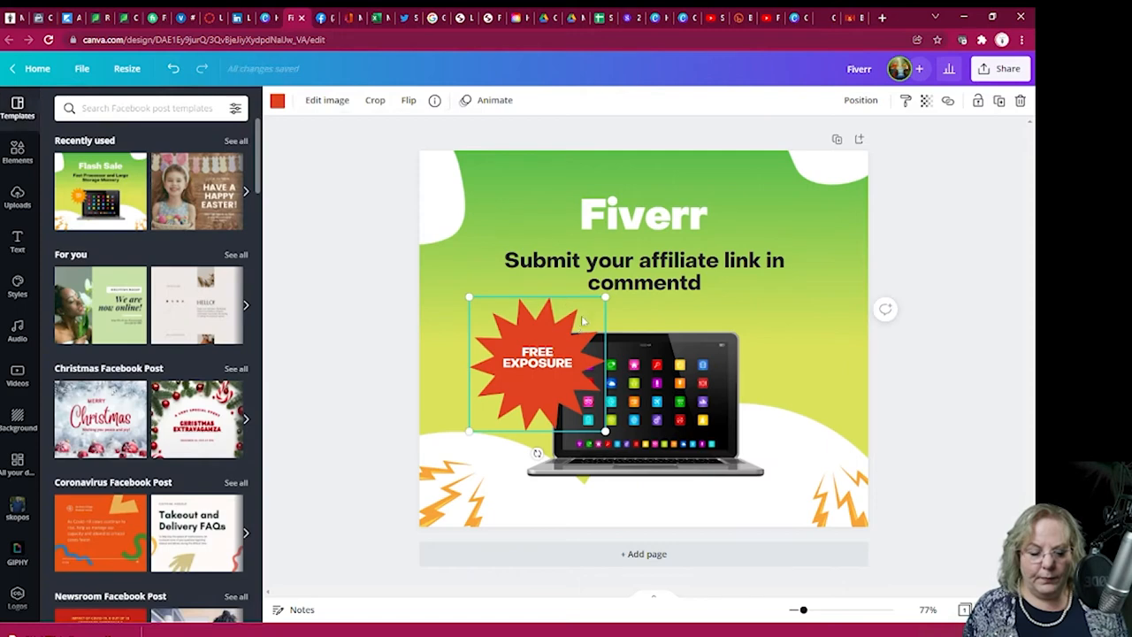
left_click(546, 364)
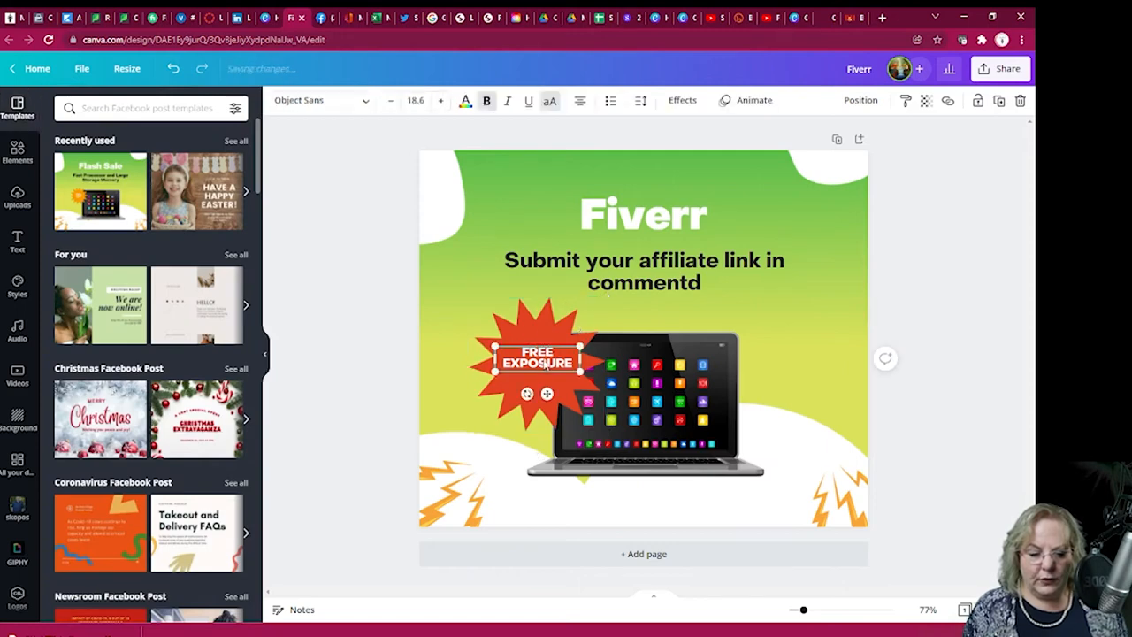
left_click(849, 383)
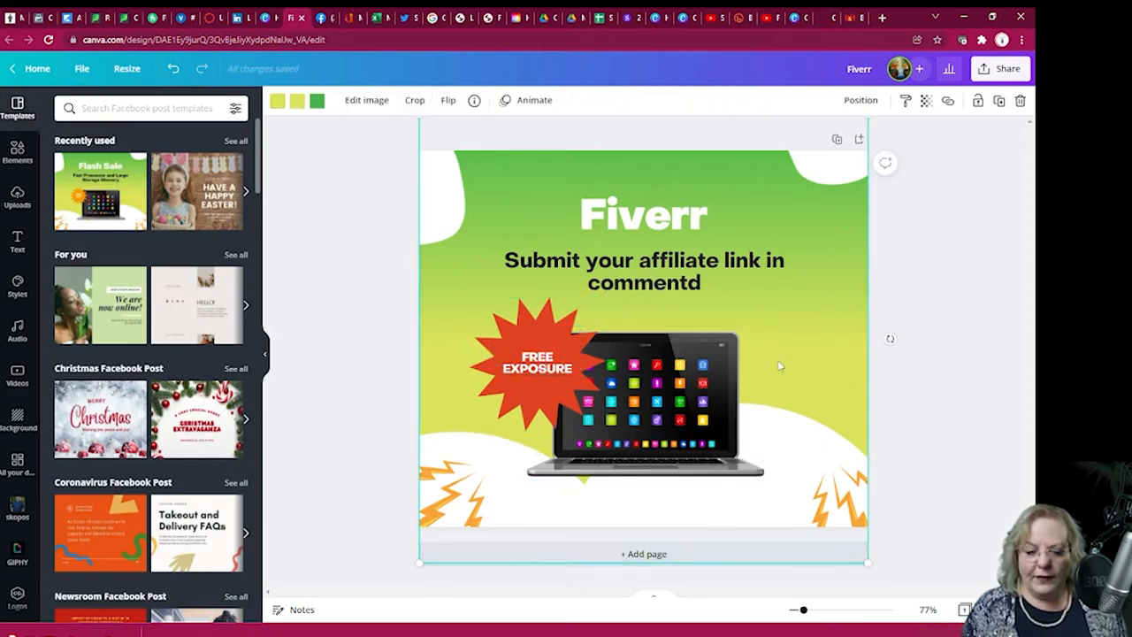
mouse_move(817, 337)
left_mouse_down()
mouse_move(803, 341)
mouse_move(826, 374)
mouse_move(796, 369)
mouse_move(905, 489)
mouse_move(945, 554)
mouse_move(1008, 594)
mouse_move(794, 399)
mouse_move(809, 337)
left_mouse_up()
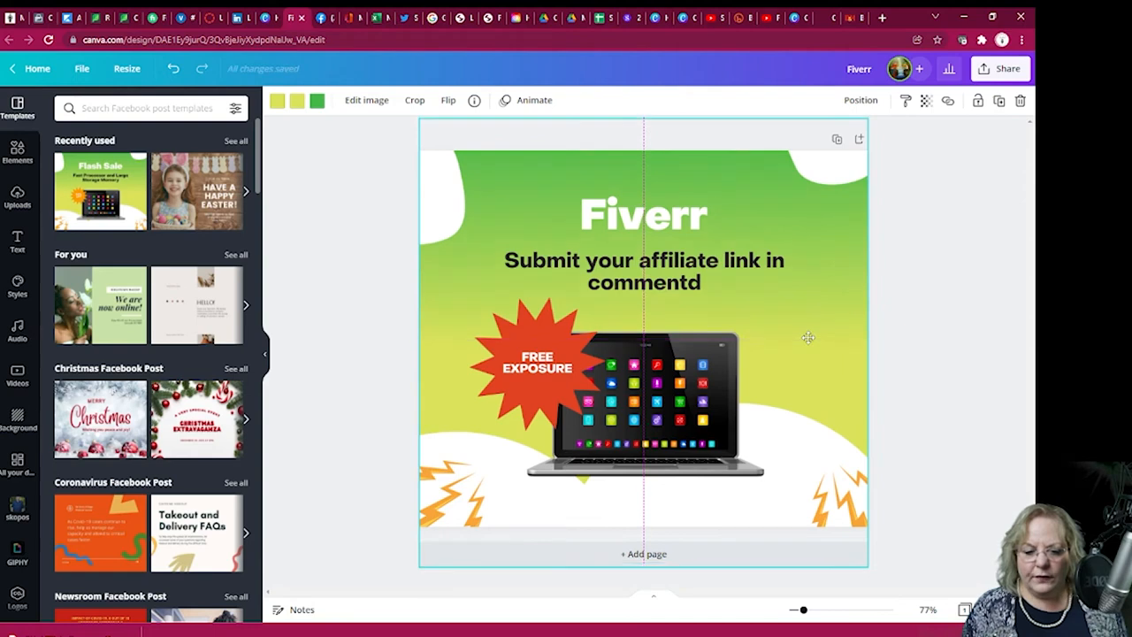
Select the laptop image, search the elements for "fiverr" and look through the photo, graphic, video and audio results
left_click(714, 419)
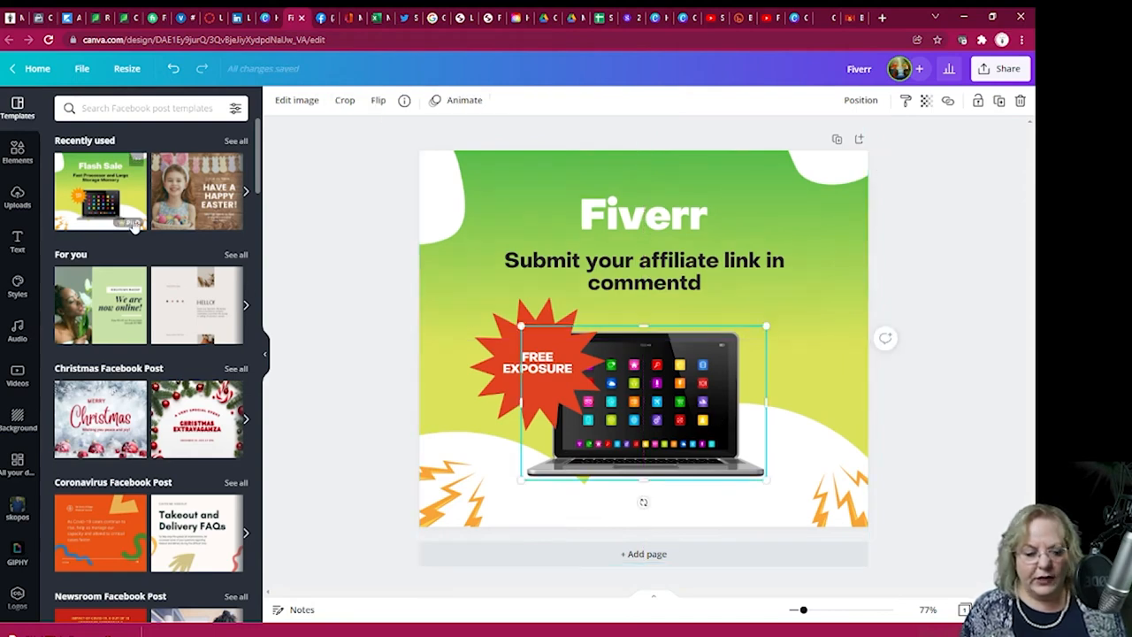
left_click(18, 153)
left_click(149, 107)
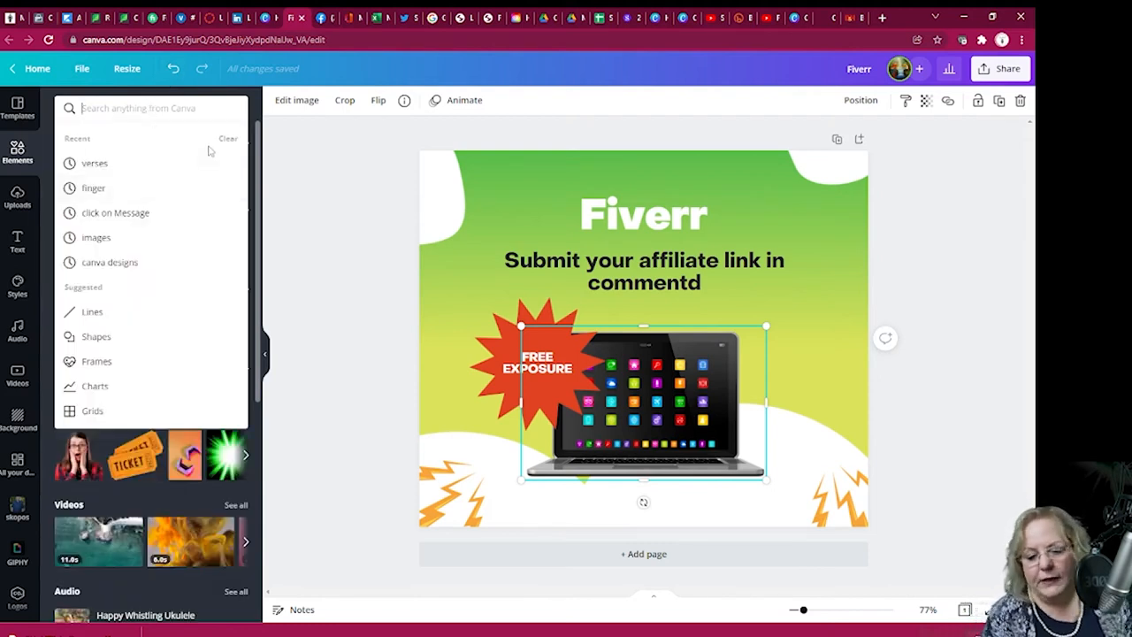
type("fiverr")
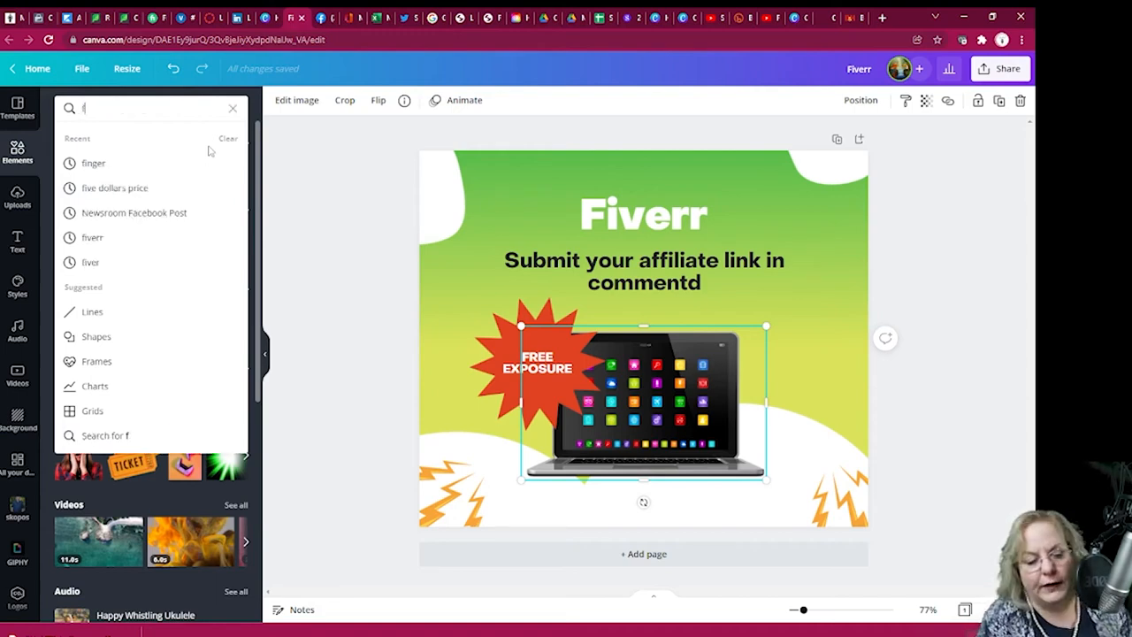
key("Return")
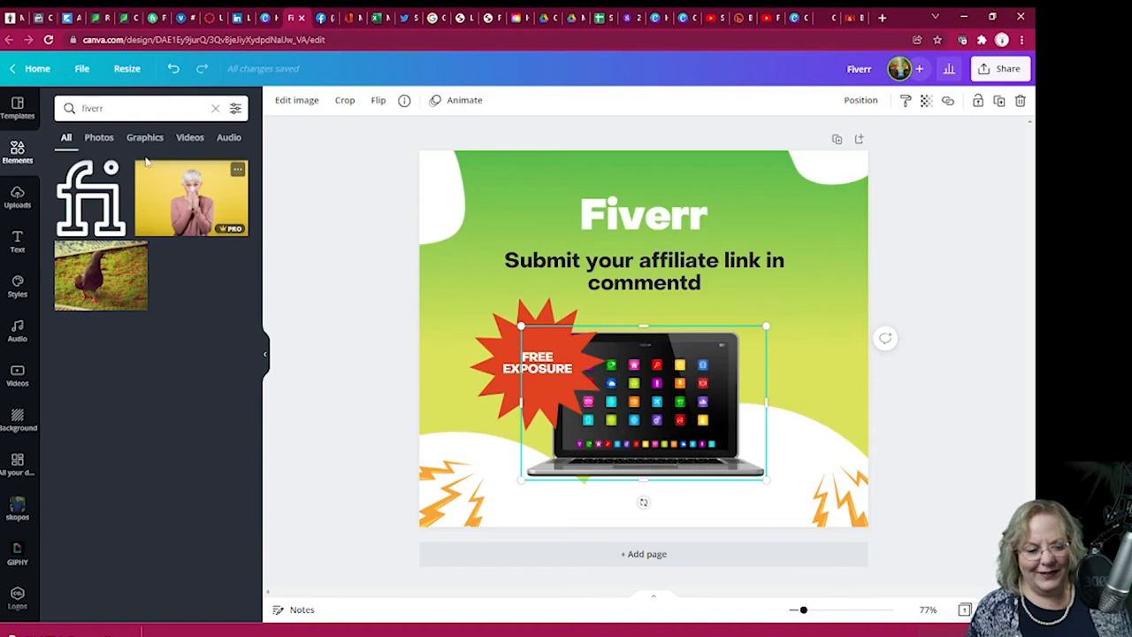
left_click(99, 137)
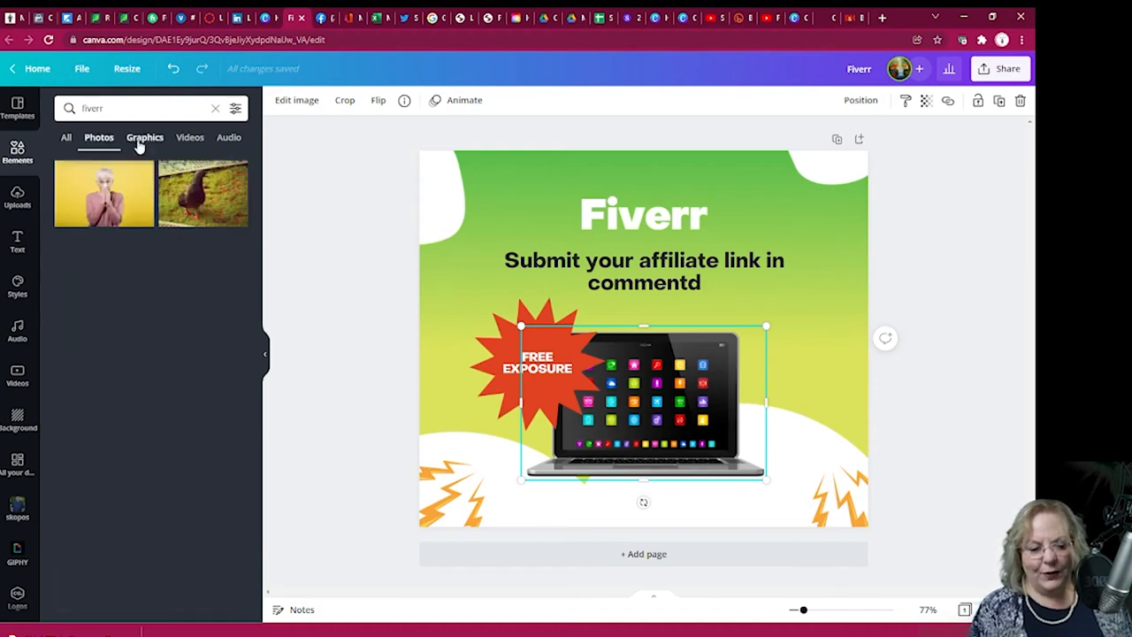
left_click(141, 140)
left_click(188, 140)
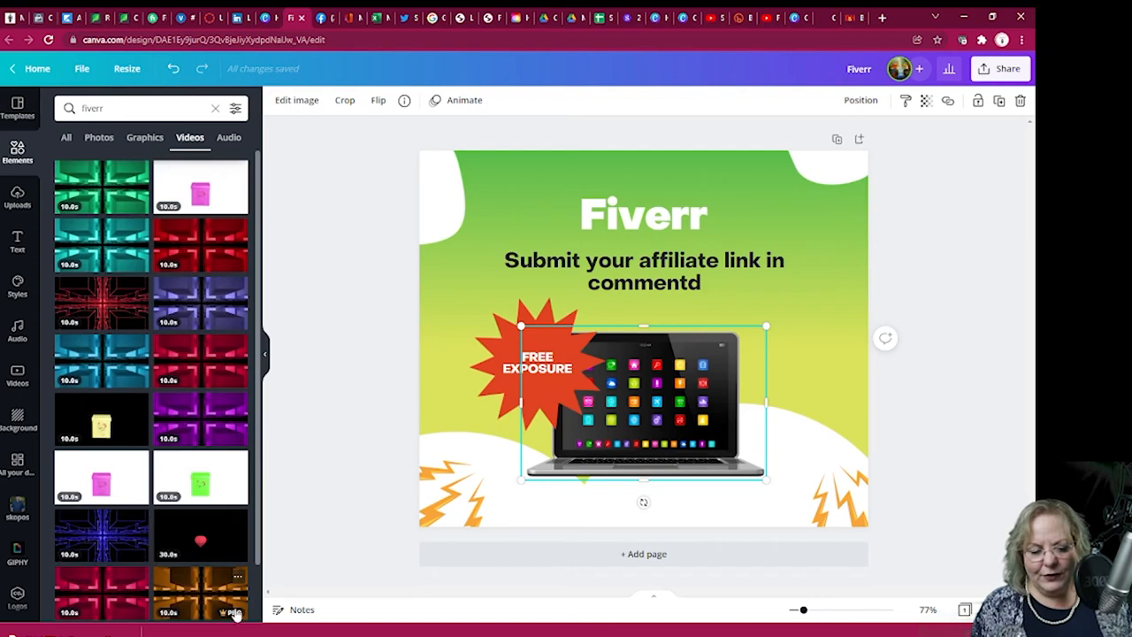
left_click(227, 142)
left_click(144, 140)
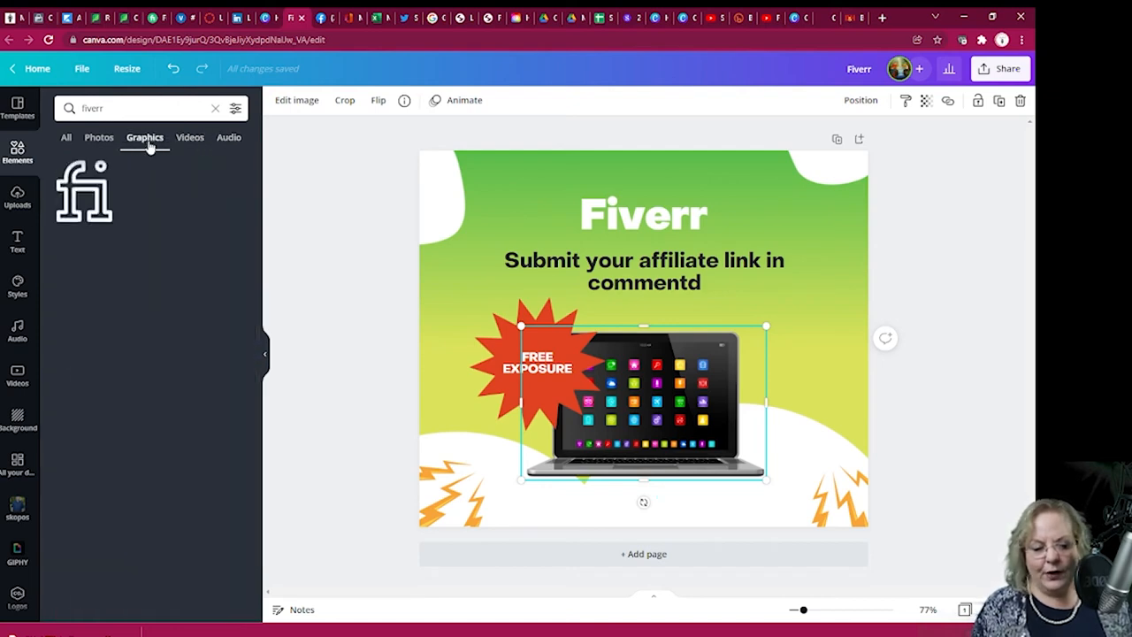
left_click(100, 139)
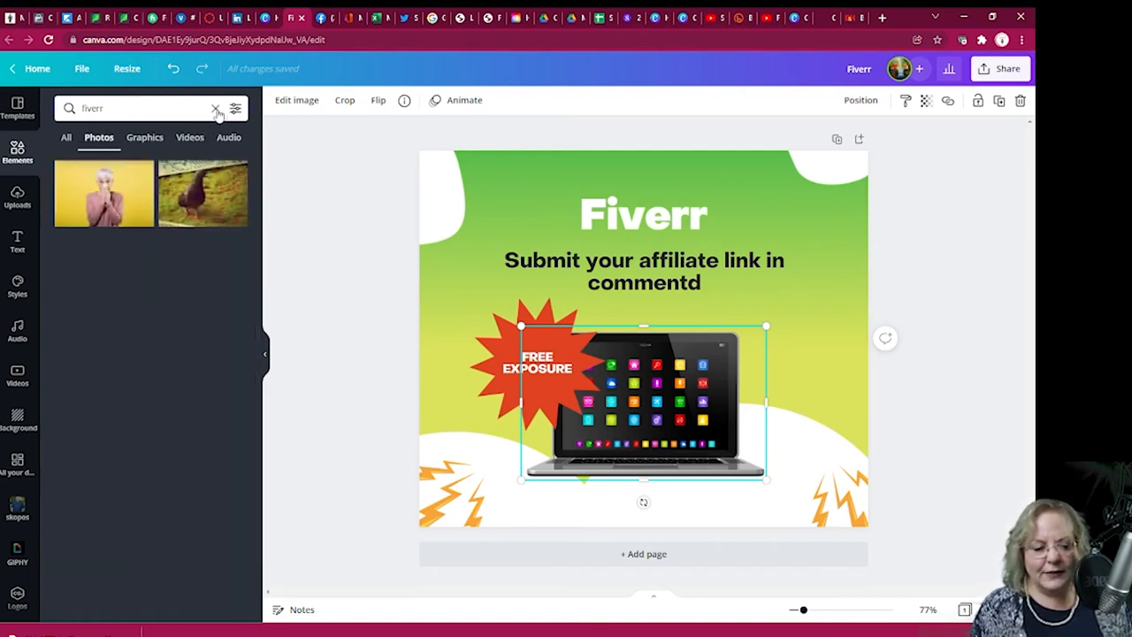
Clear the "fiverr" search and search the elements for "copywriters"
left_click(215, 110)
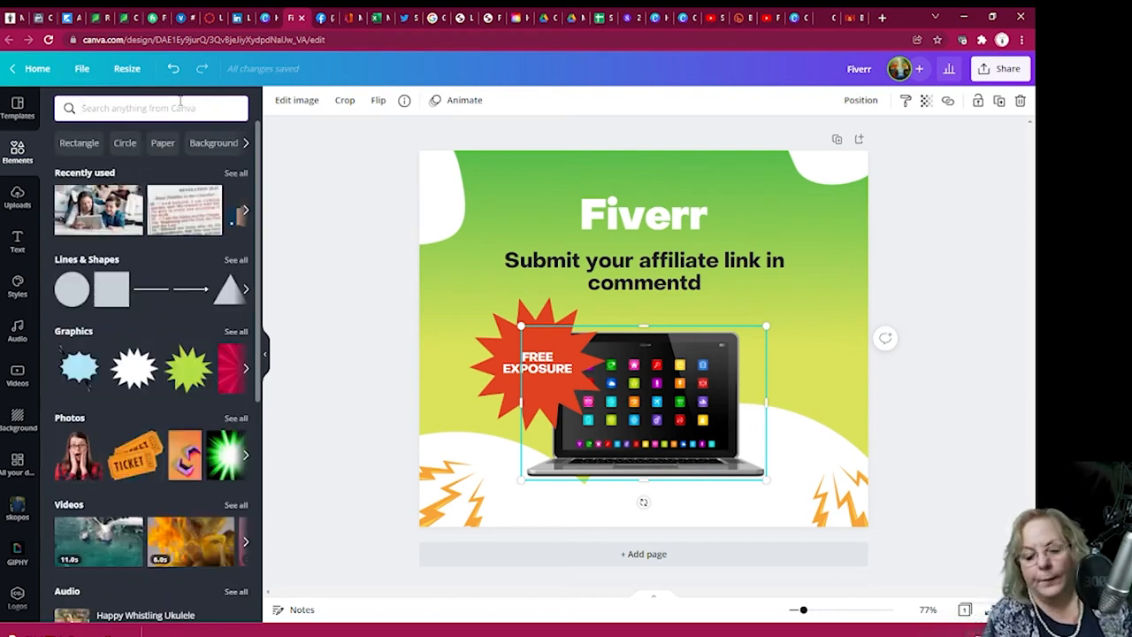
type("c")
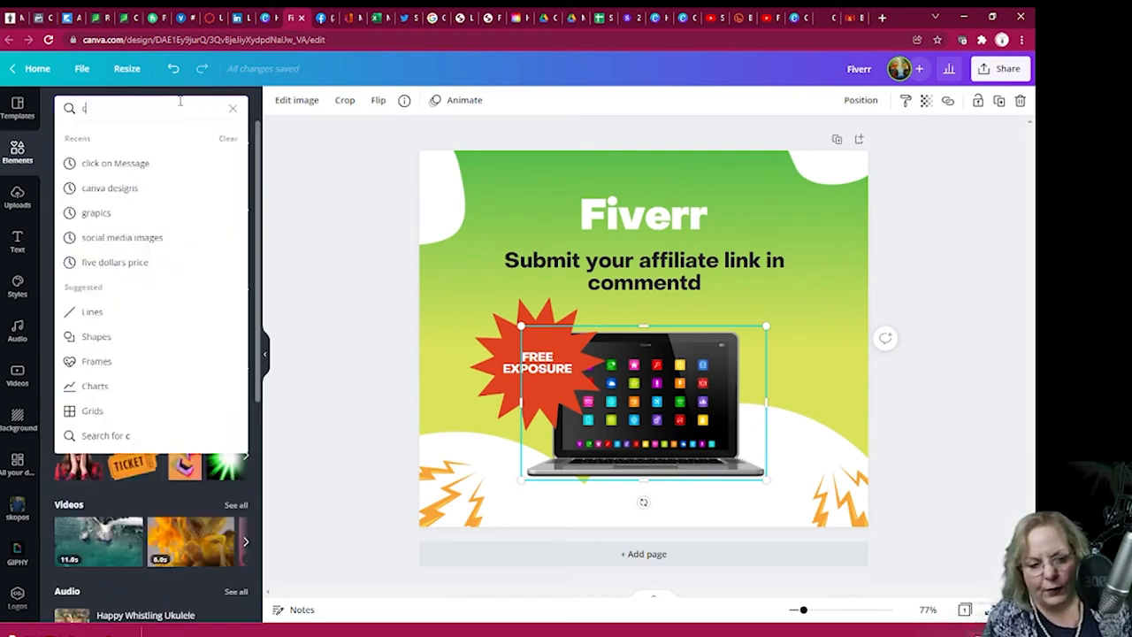
type("opywriter")
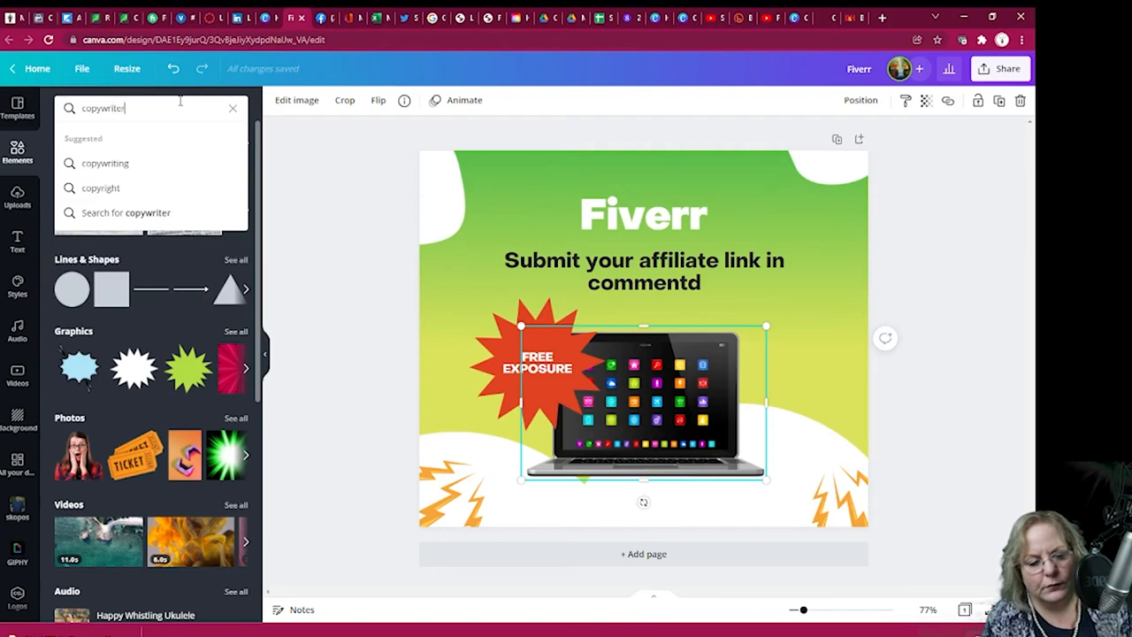
type("s")
key("Return")
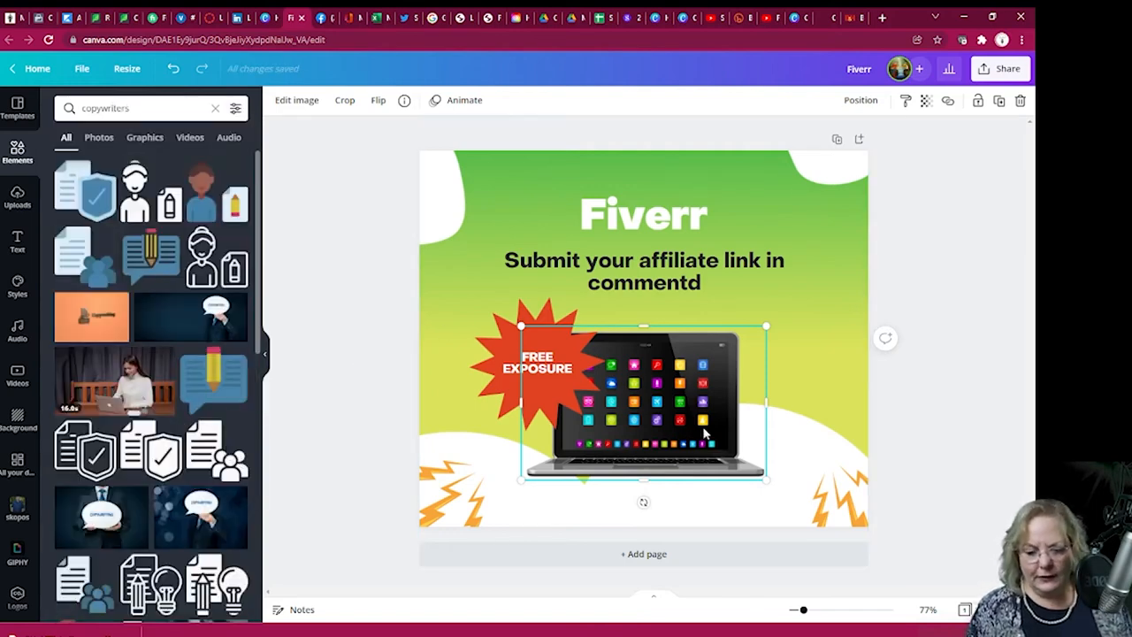
Delete the laptop image, insert the video of a woman typing on a laptop, and lower it on the design
key("Delete")
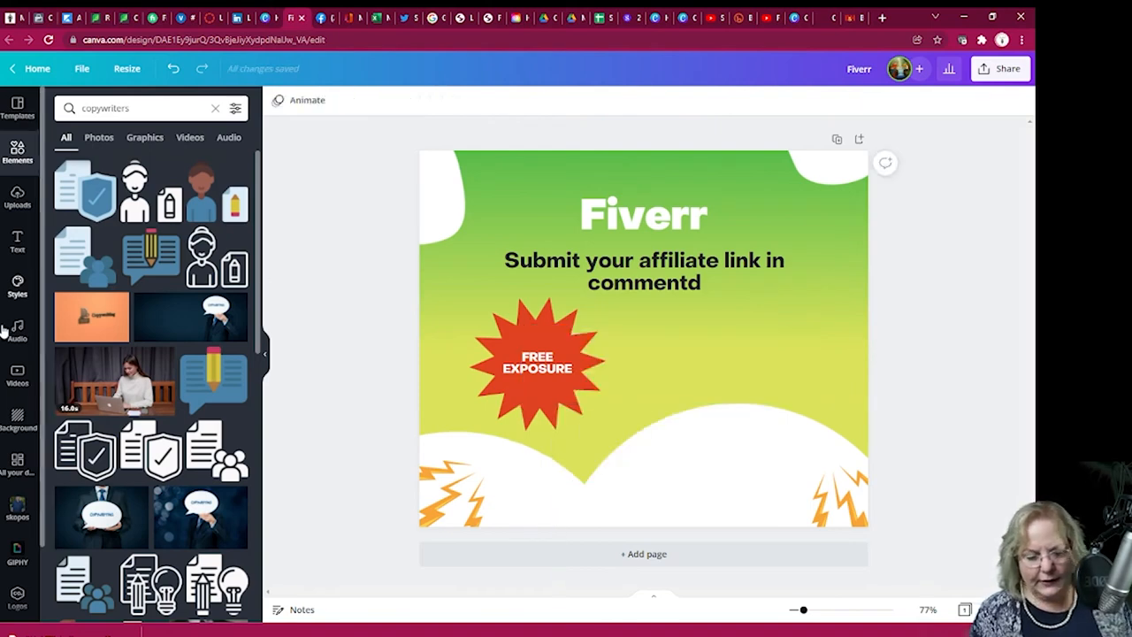
left_click(102, 389)
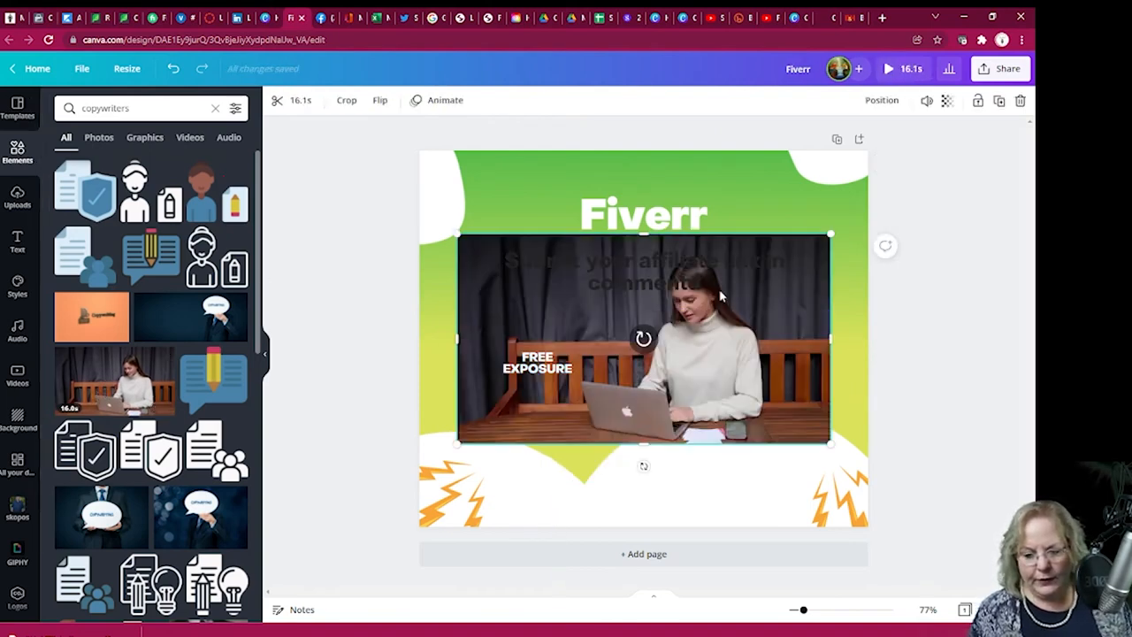
left_click_drag(764, 366, 766, 416)
Try sending the video of the woman to the very back of the design, and undo it
right_click(766, 415)
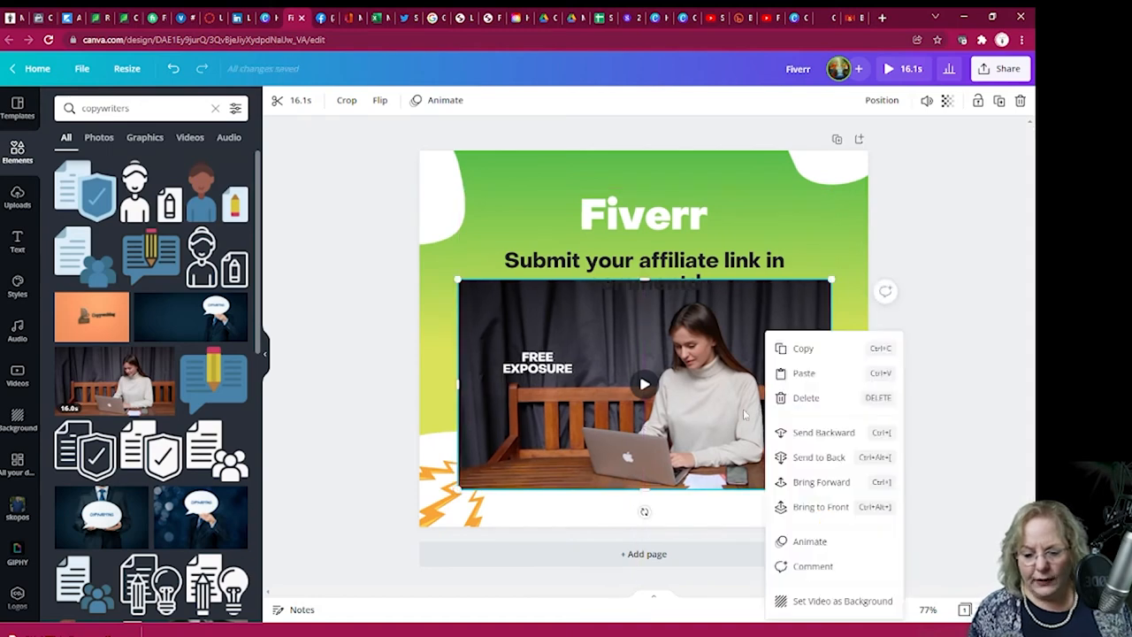
left_click(805, 457)
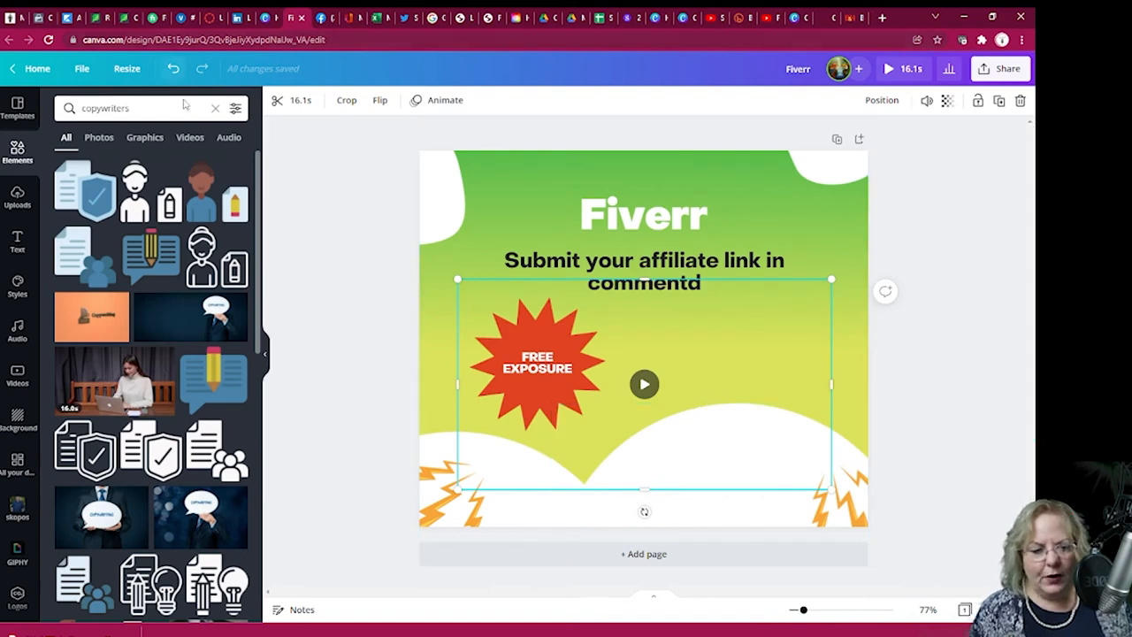
left_click(173, 69)
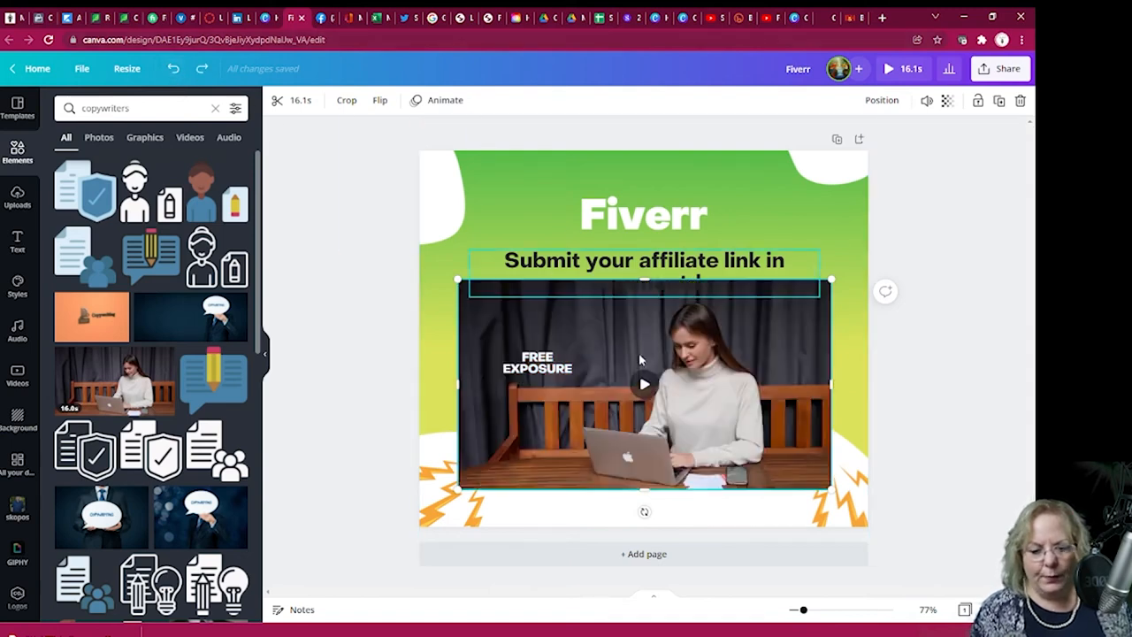
Send the video backward so it sits behind the red starburst, and shift it down clear of the headline
right_click(769, 376)
left_click(825, 435)
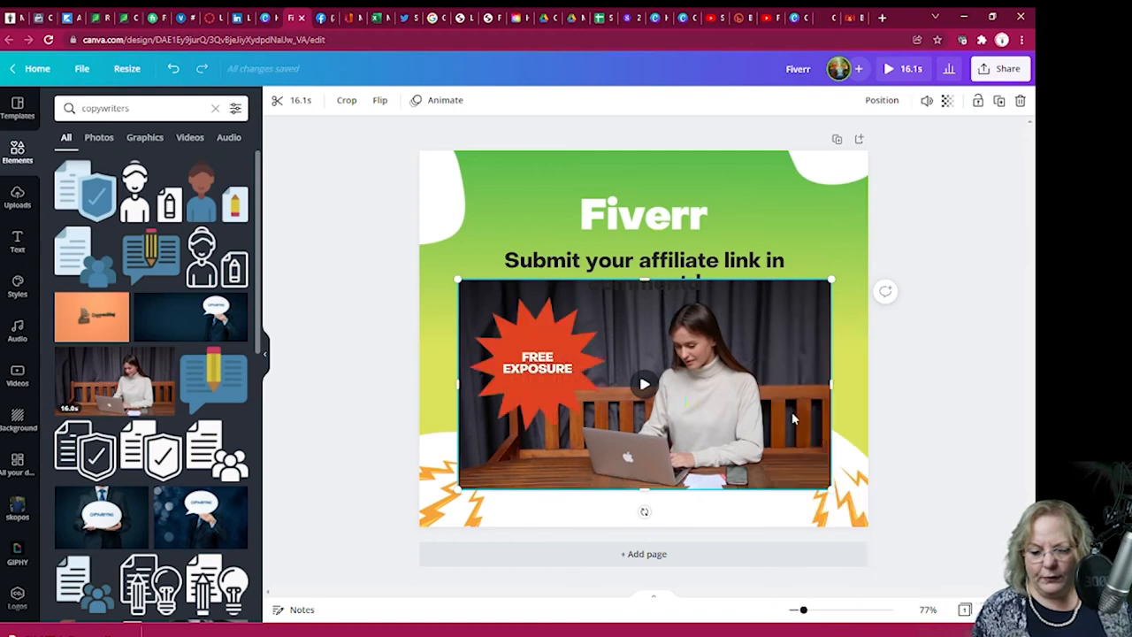
left_click_drag(792, 418, 806, 439)
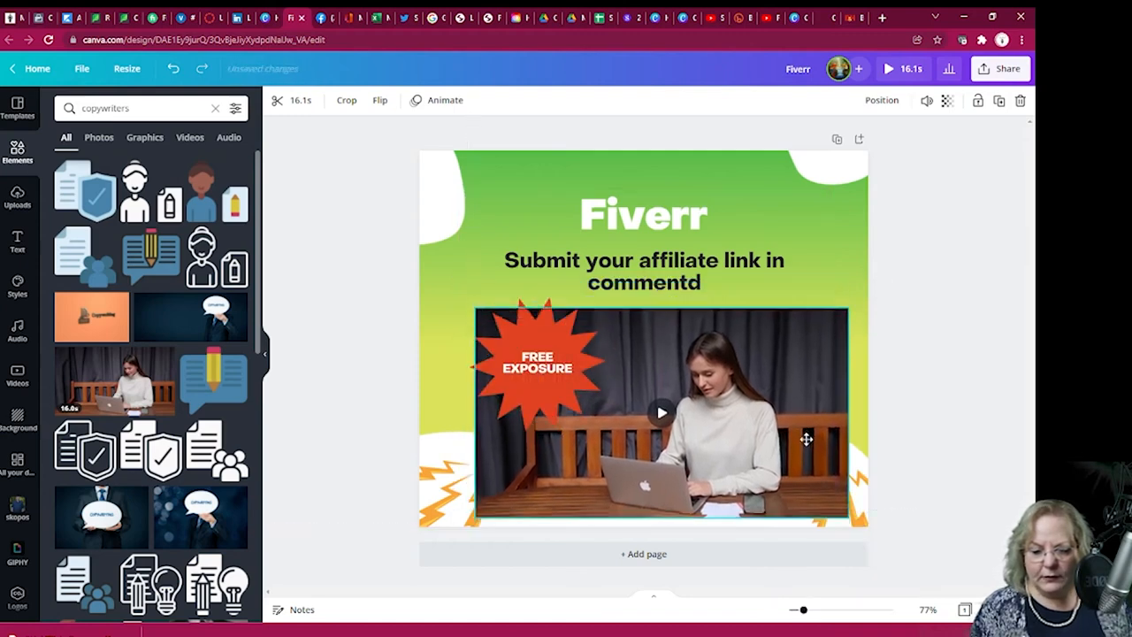
Correct the headline's last word from "commentd" to "comments"
left_click(708, 288)
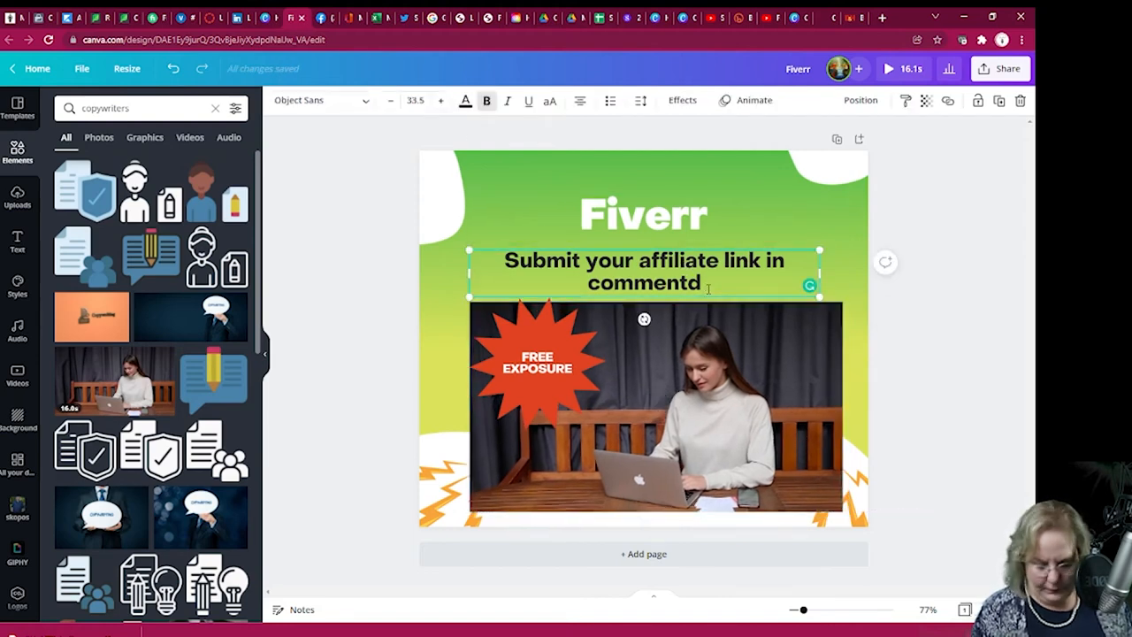
key("BackSpace")
type("s")
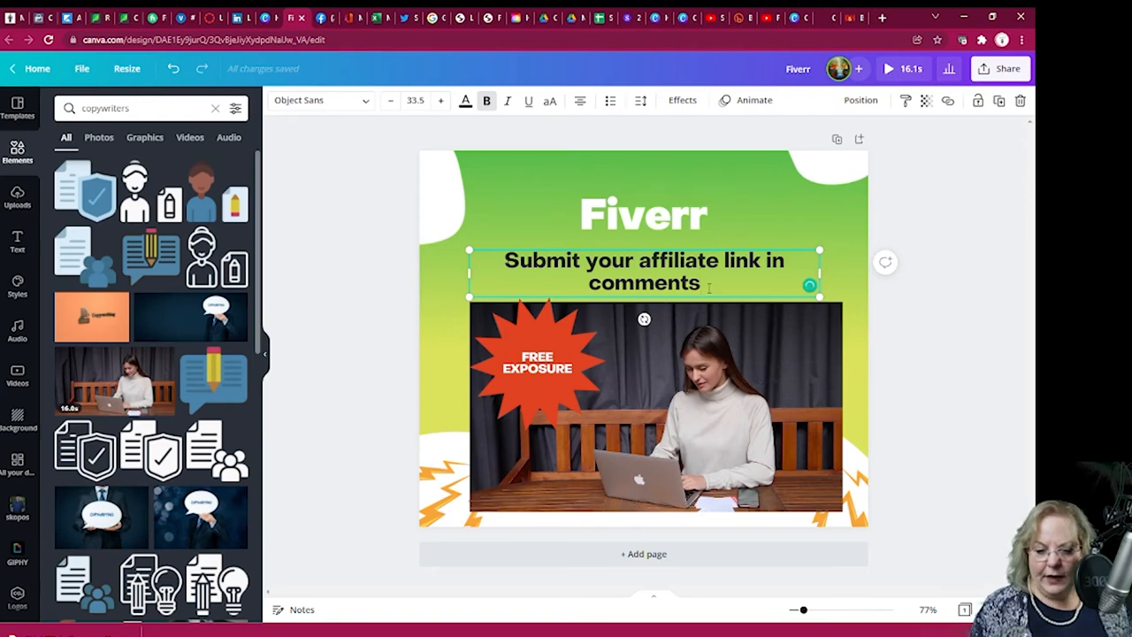
Slightly enlarge the woman-at-laptop video, keeping it below the headline and behind the starburst
left_click(579, 389)
left_click_drag(580, 385, 582, 398)
left_click(746, 447)
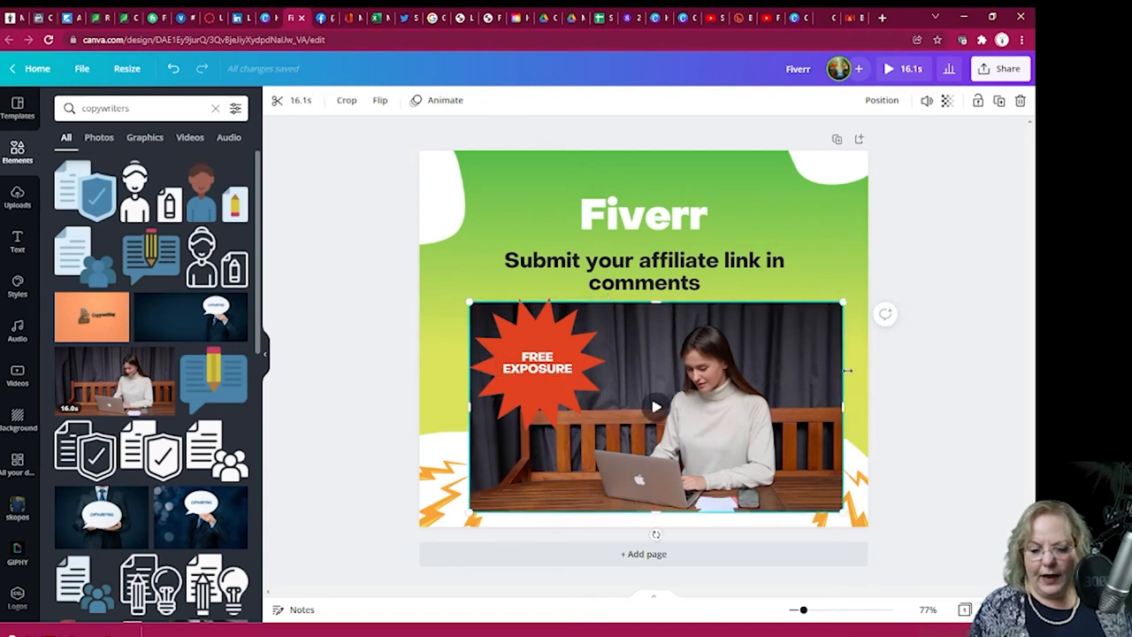
mouse_move(841, 305)
left_mouse_down()
mouse_move(792, 365)
mouse_move(724, 389)
mouse_move(812, 325)
mouse_move(858, 274)
mouse_move(838, 289)
left_mouse_up()
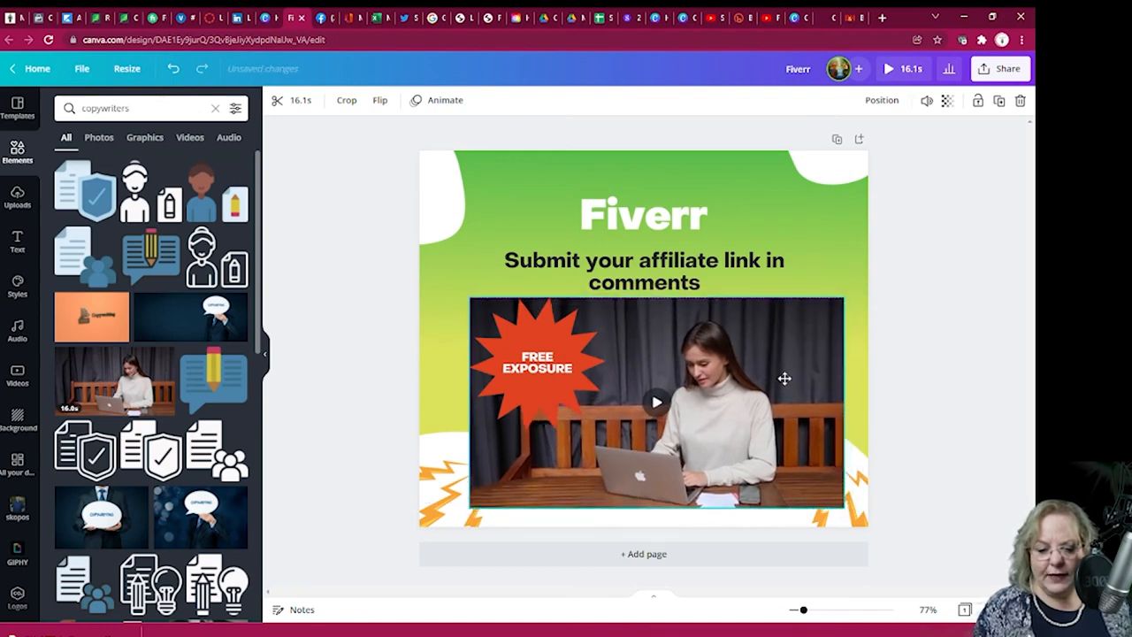
Preview the video on the design, pause it, and select the green gradient background
left_click(657, 409)
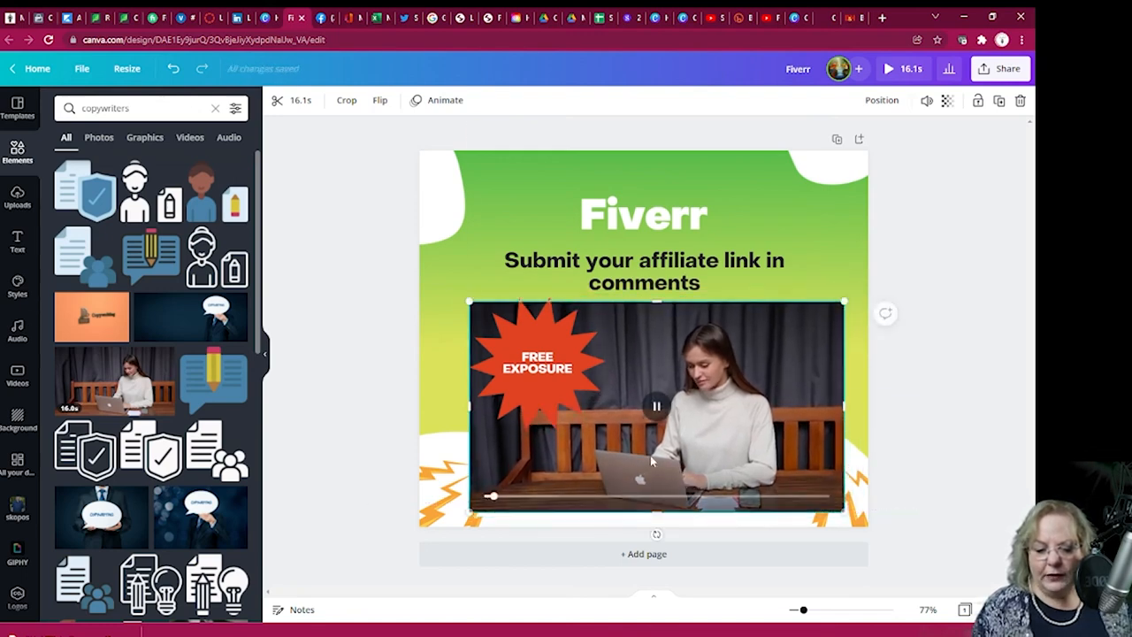
left_click(656, 408)
left_click(851, 245)
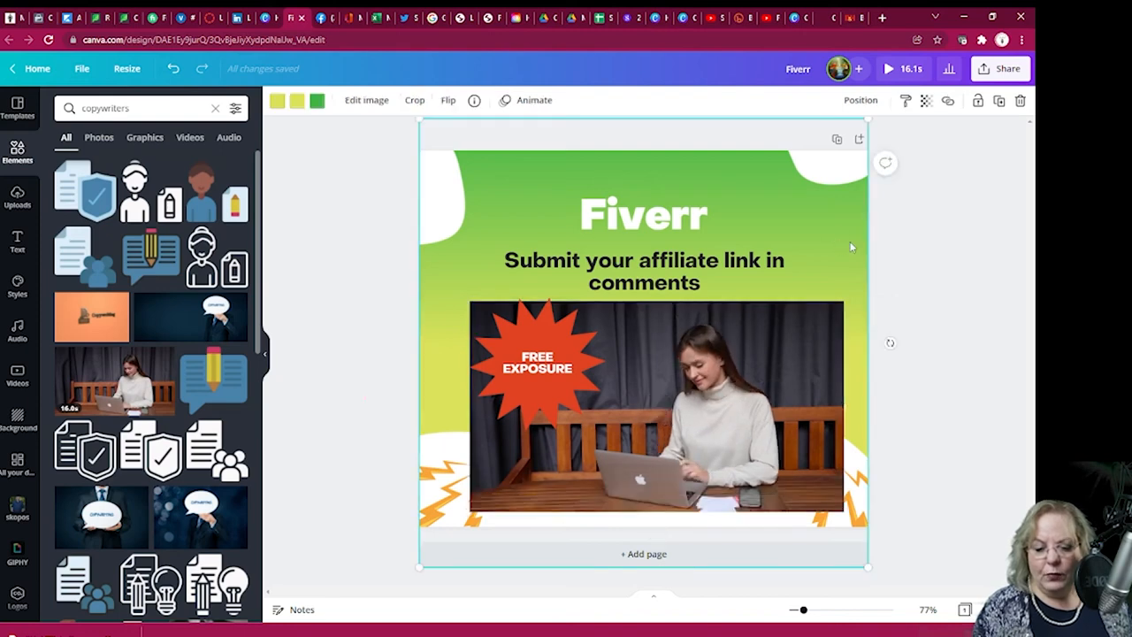
left_click(985, 76)
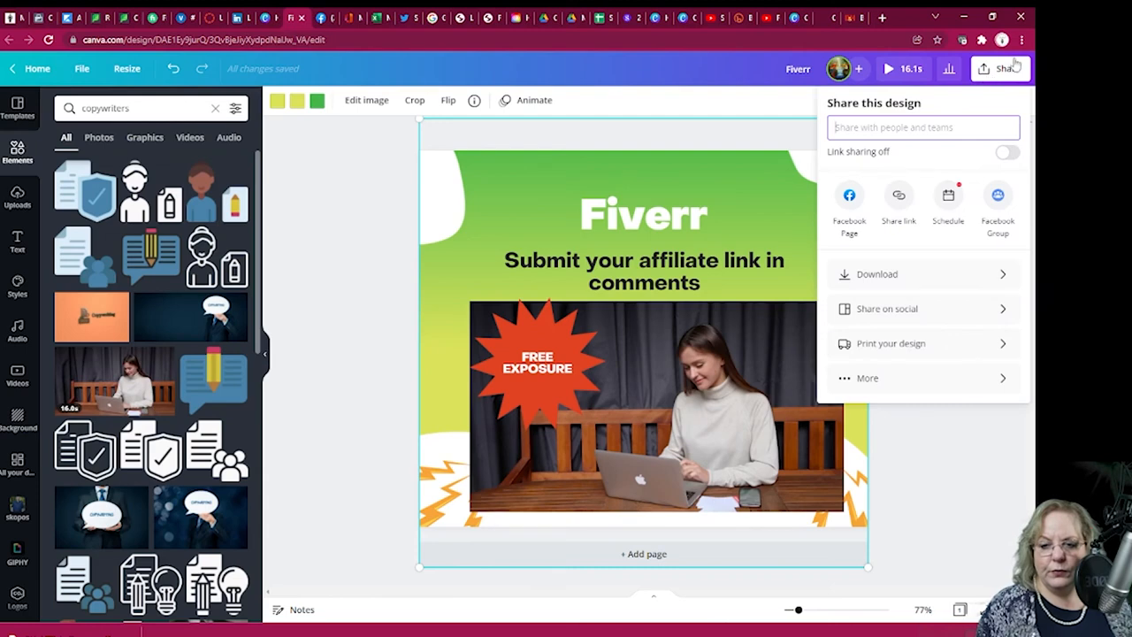
left_click(916, 280)
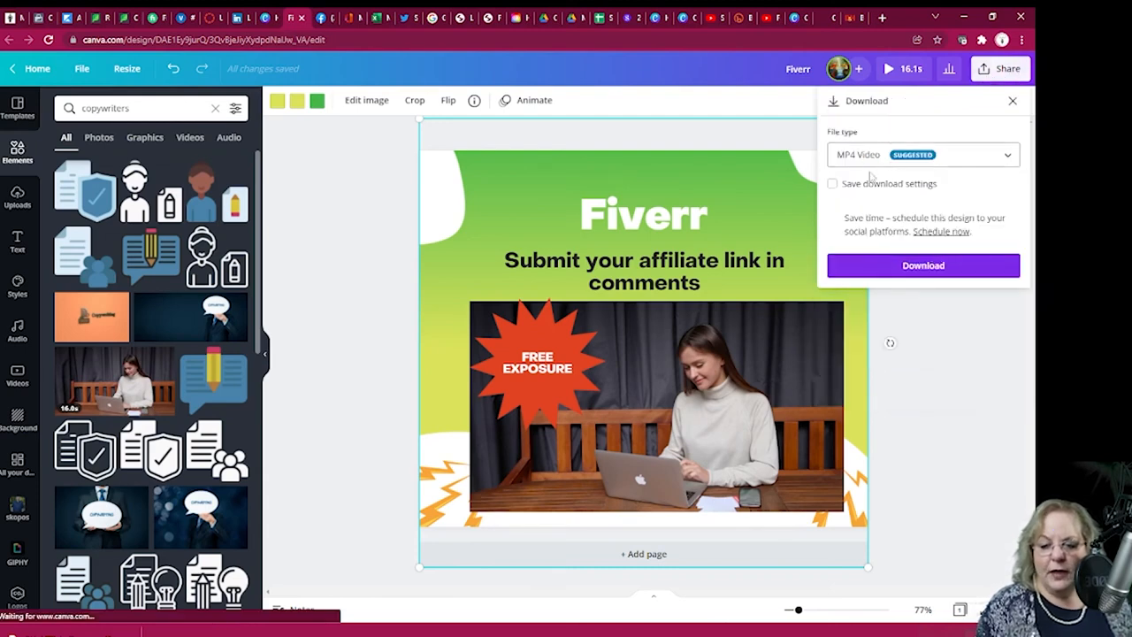
left_click(938, 155)
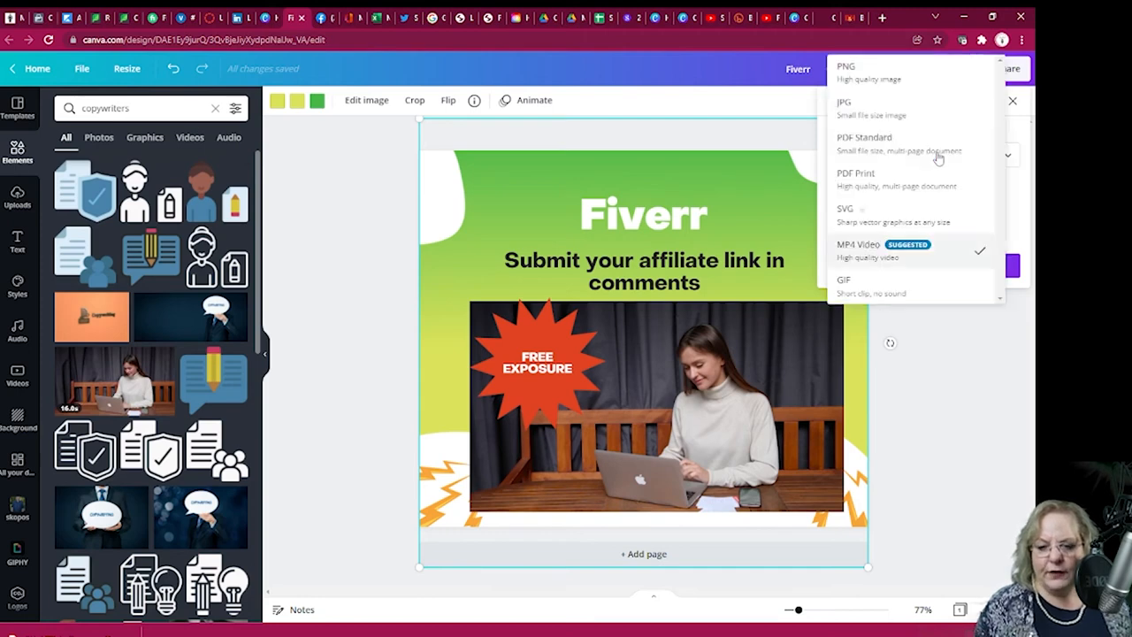
left_click(928, 77)
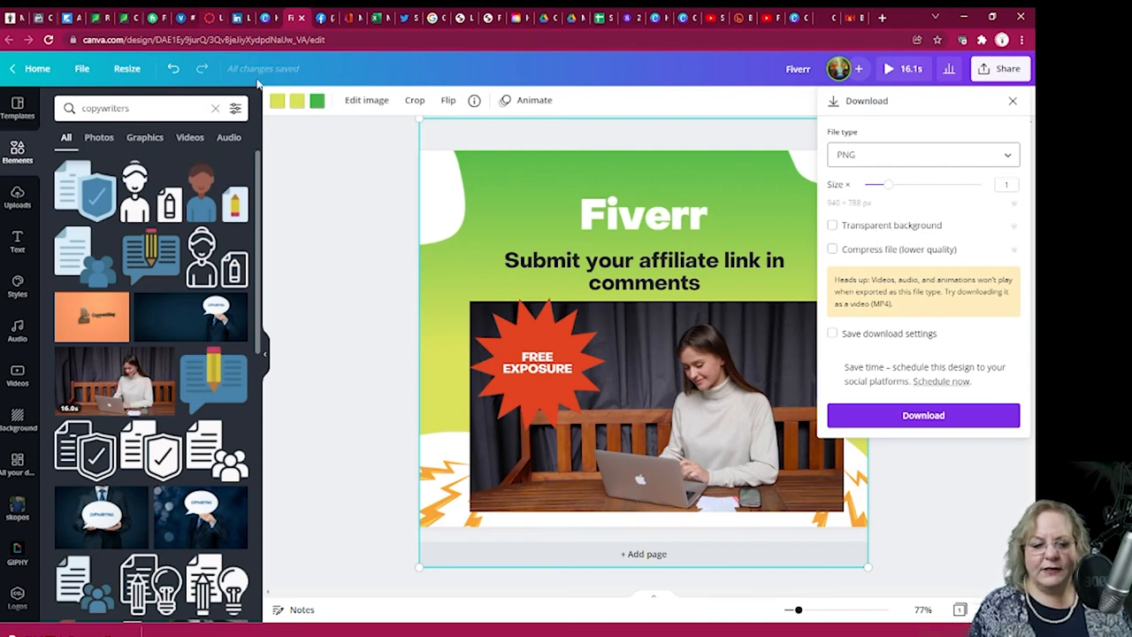
left_click(503, 187)
left_click(486, 162)
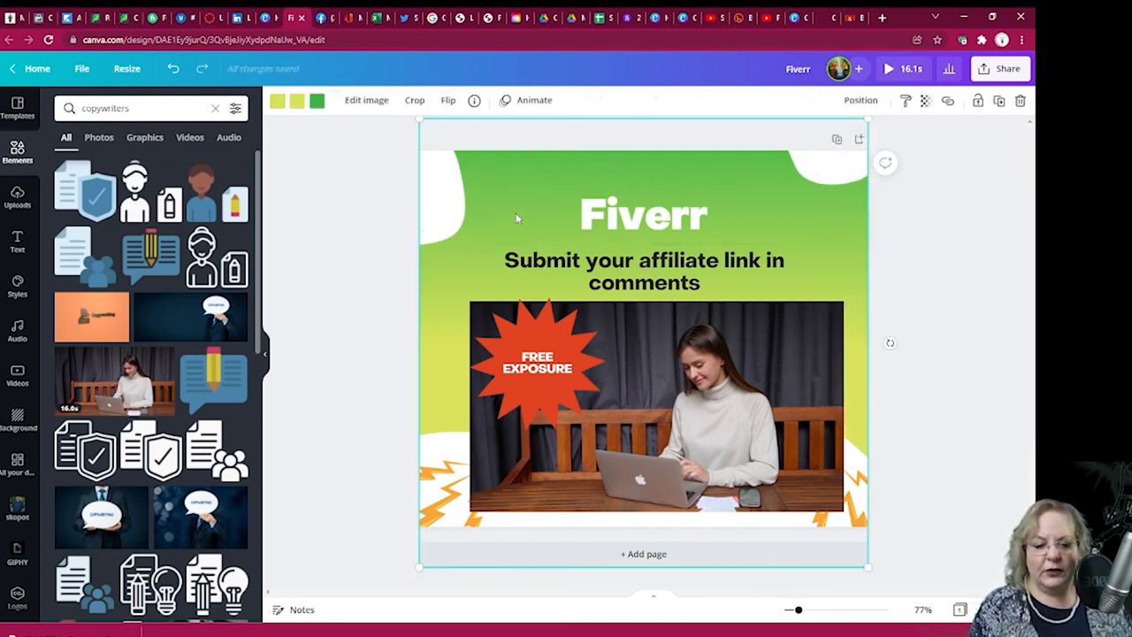
Try changing the gradient background's yellow-green color to purple, and undo it
left_click(307, 101)
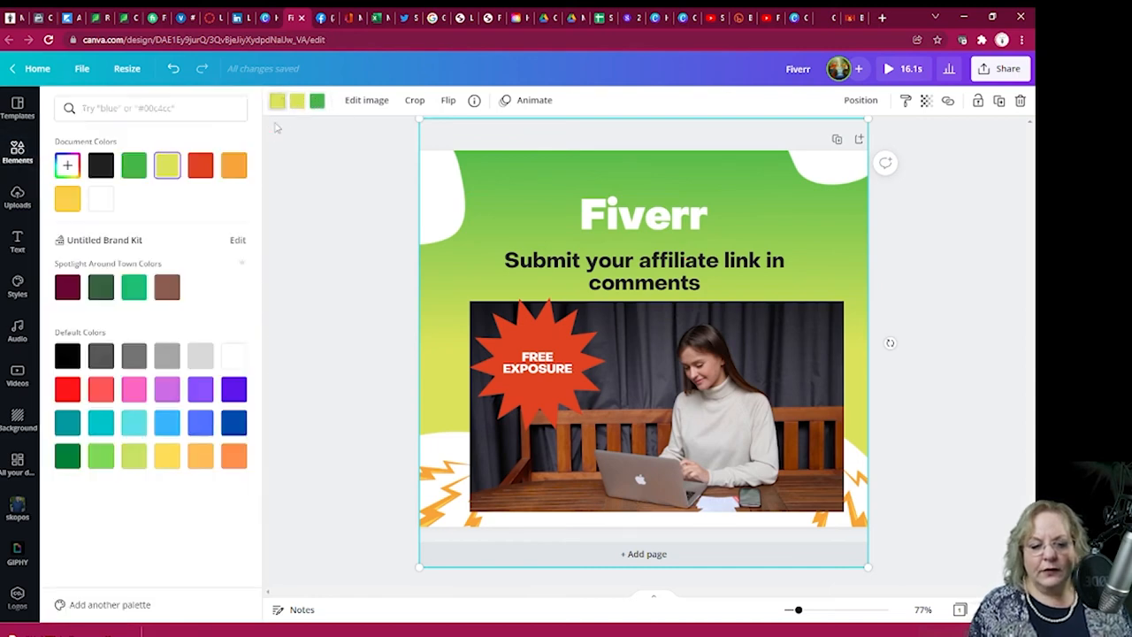
left_click(200, 398)
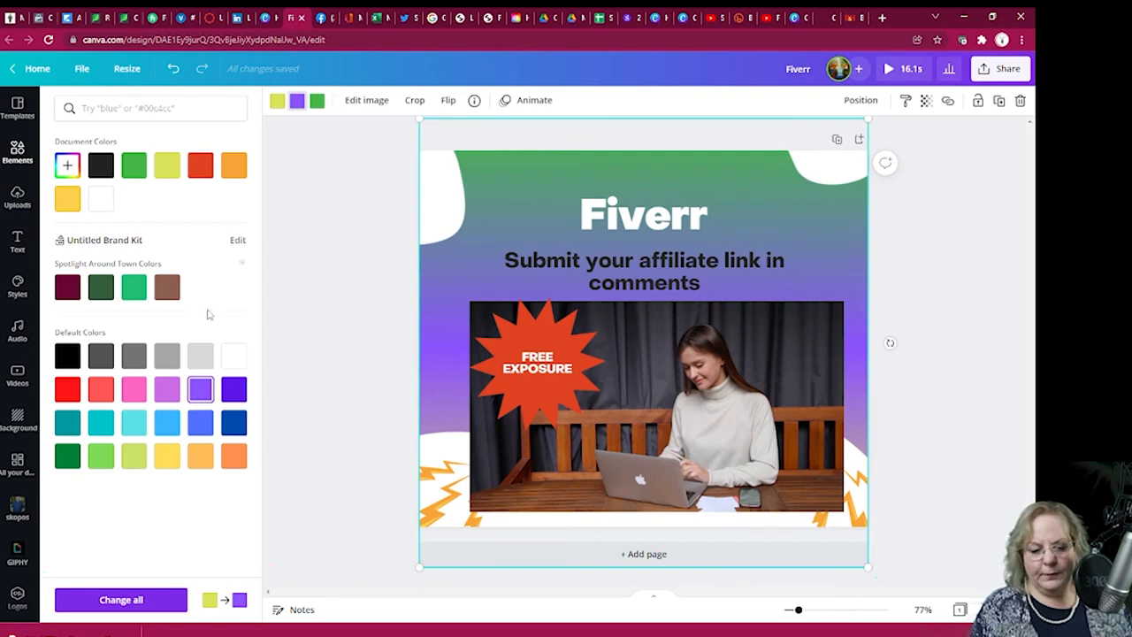
left_click(172, 69)
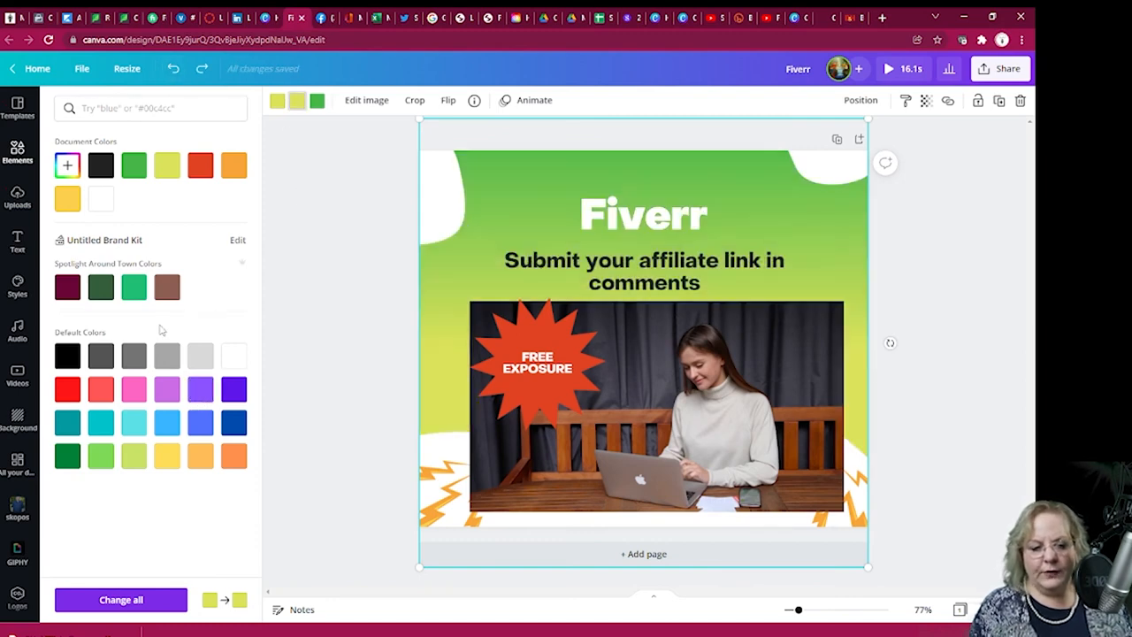
Try changing the gradient background's green color to lime and coral red, and restore the green
left_click(314, 105)
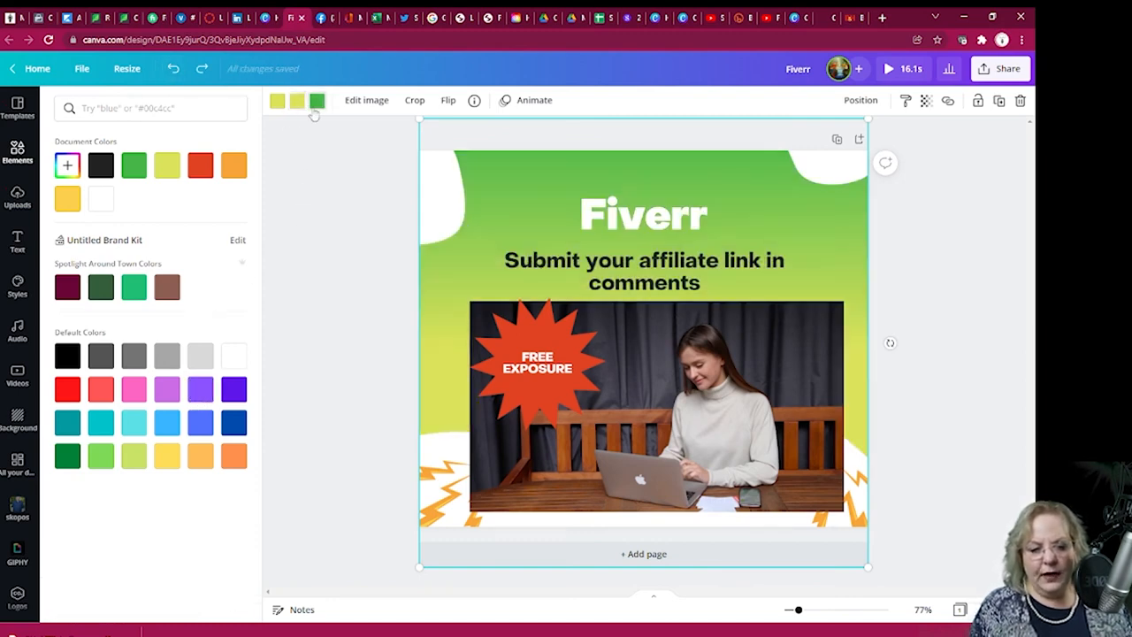
left_click(134, 456)
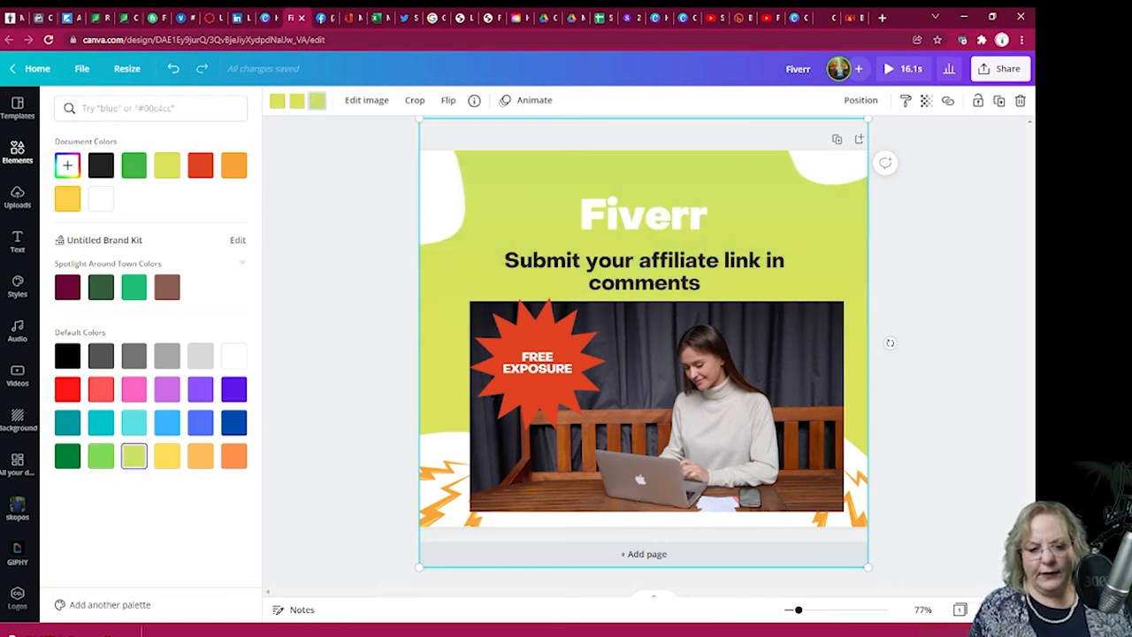
left_click(101, 390)
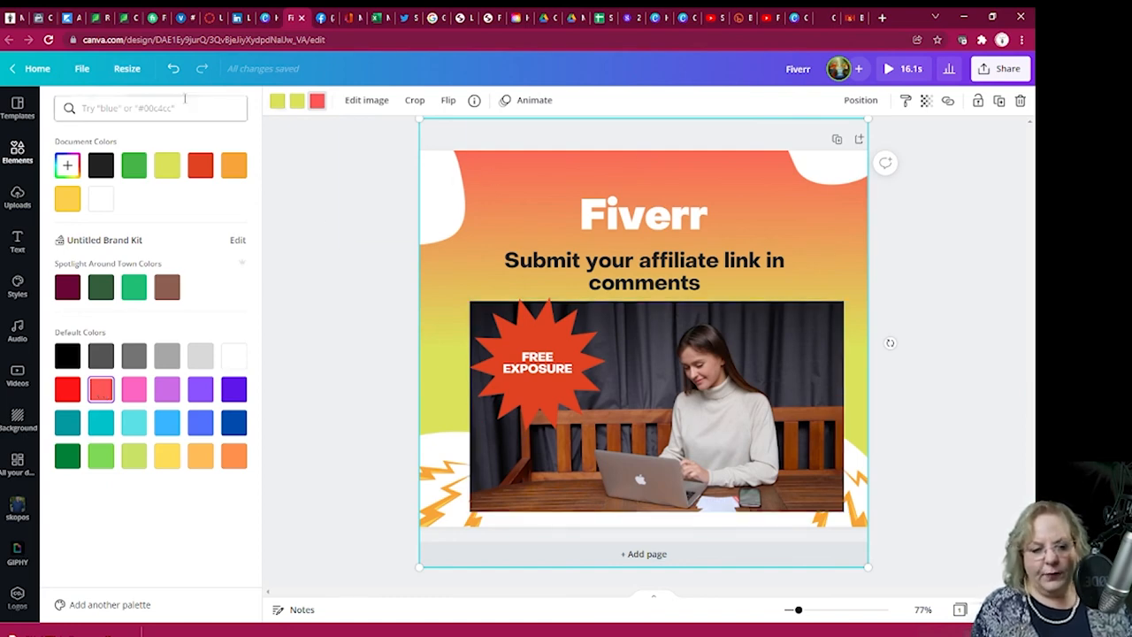
left_click(173, 68)
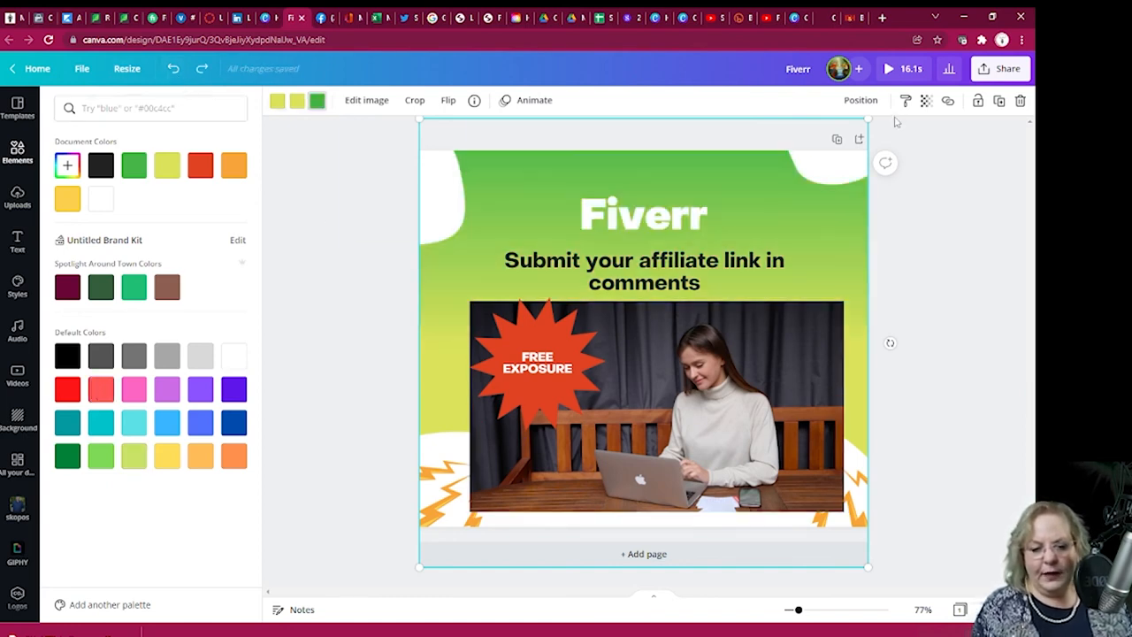
Download the design with PNG as the file type
left_click(1017, 78)
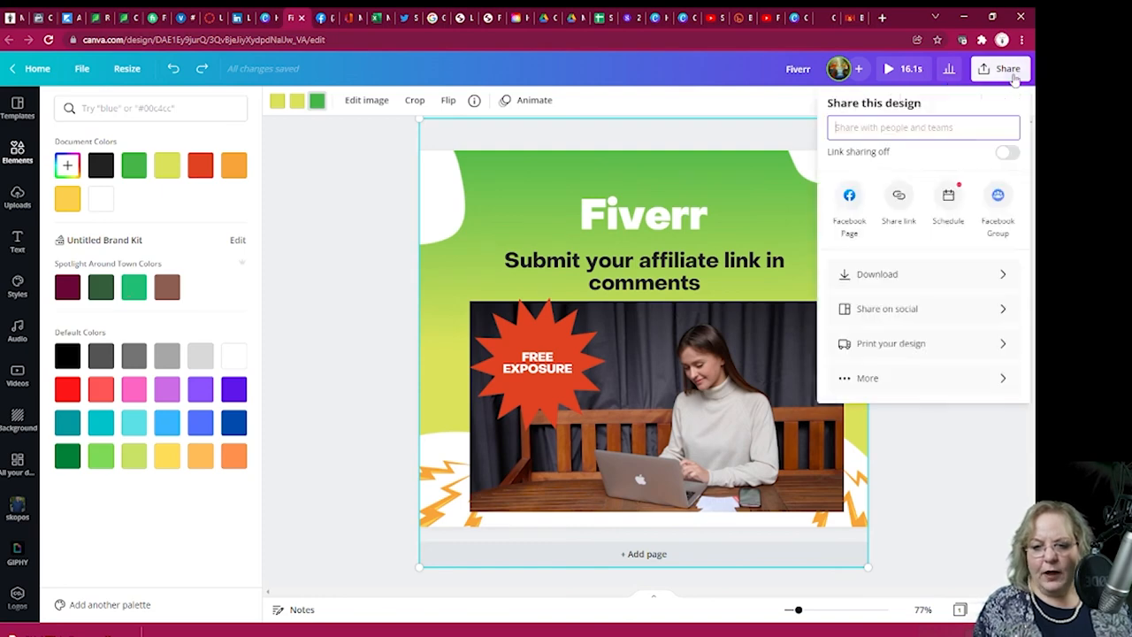
left_click(969, 273)
left_click(928, 159)
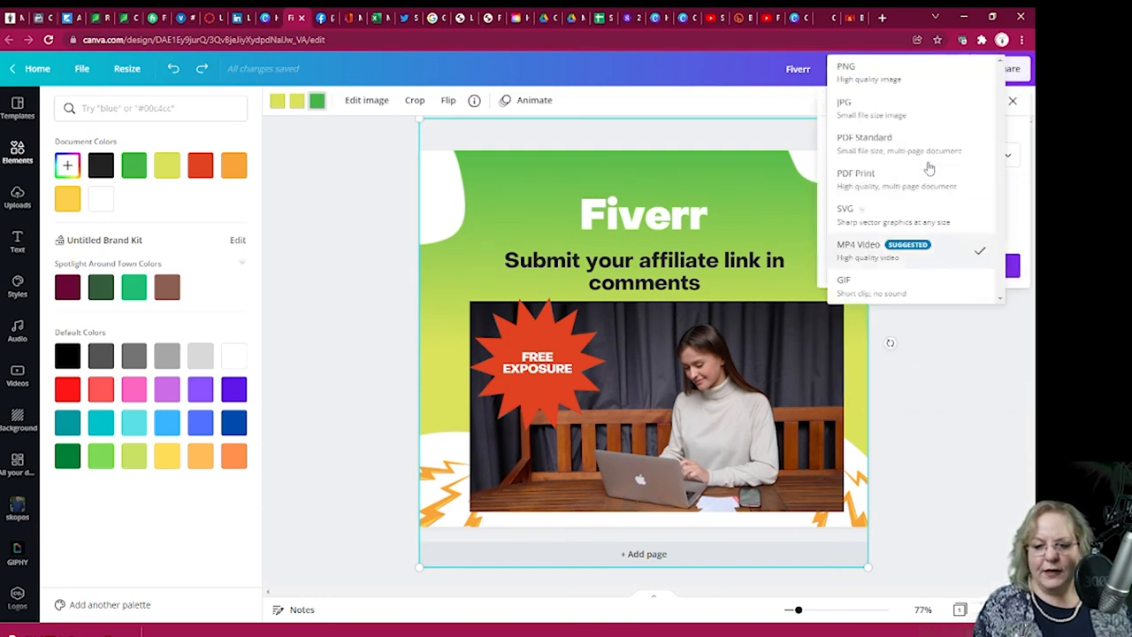
left_click(912, 81)
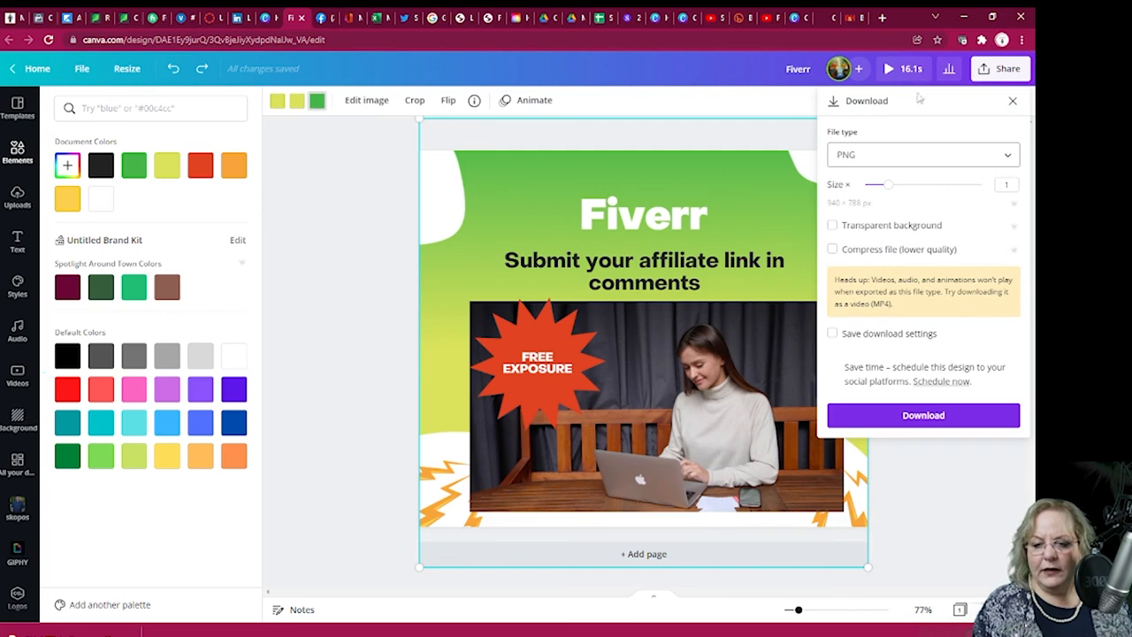
left_click(957, 413)
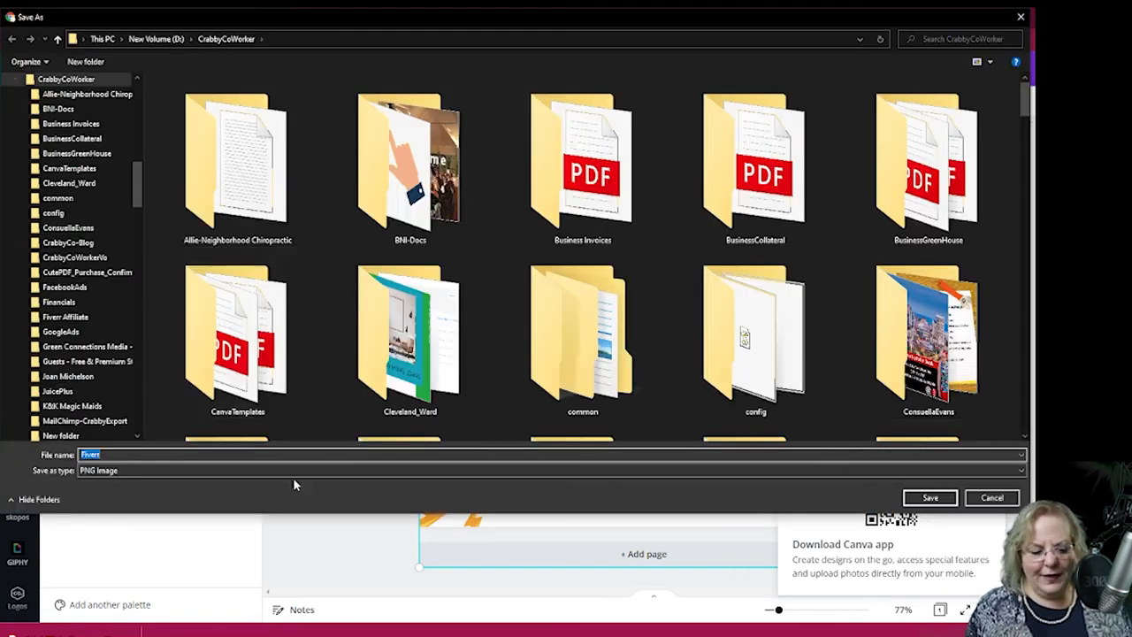
Save the PNG as "Example Graphic" in the CrabbyCoWorker folder and show the downloaded file in its folder
type("Ex")
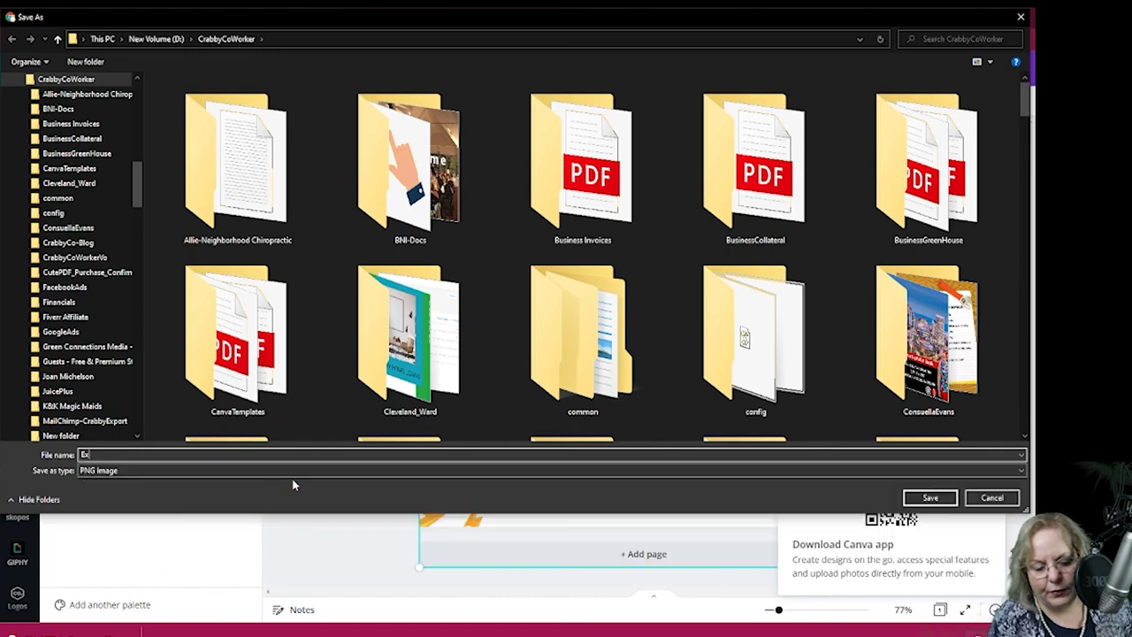
type("ample")
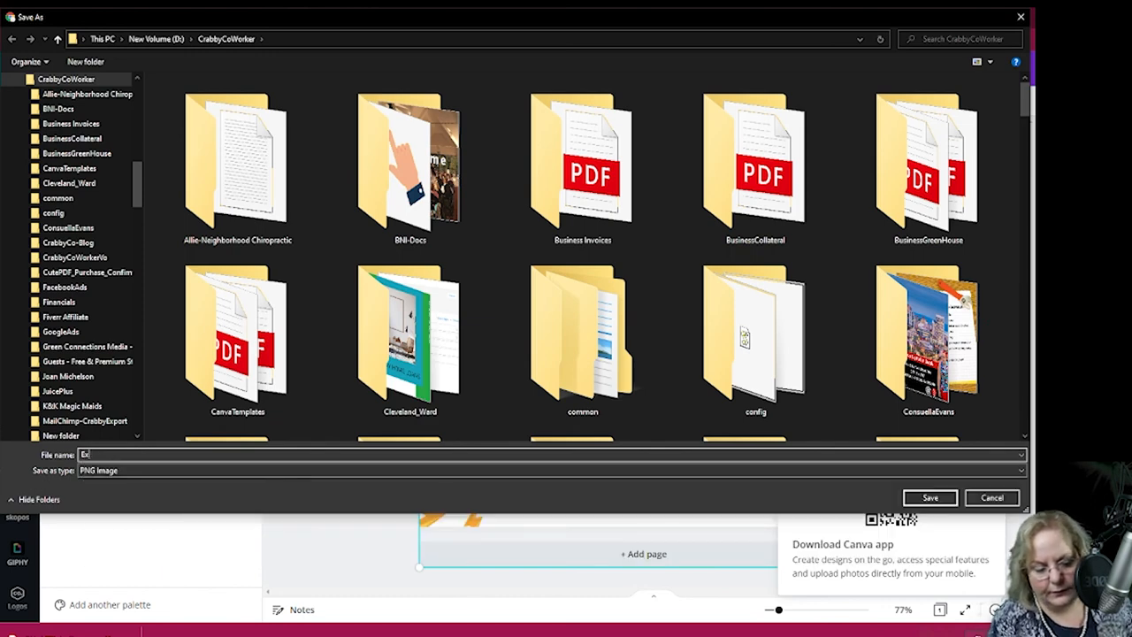
type(" Grap")
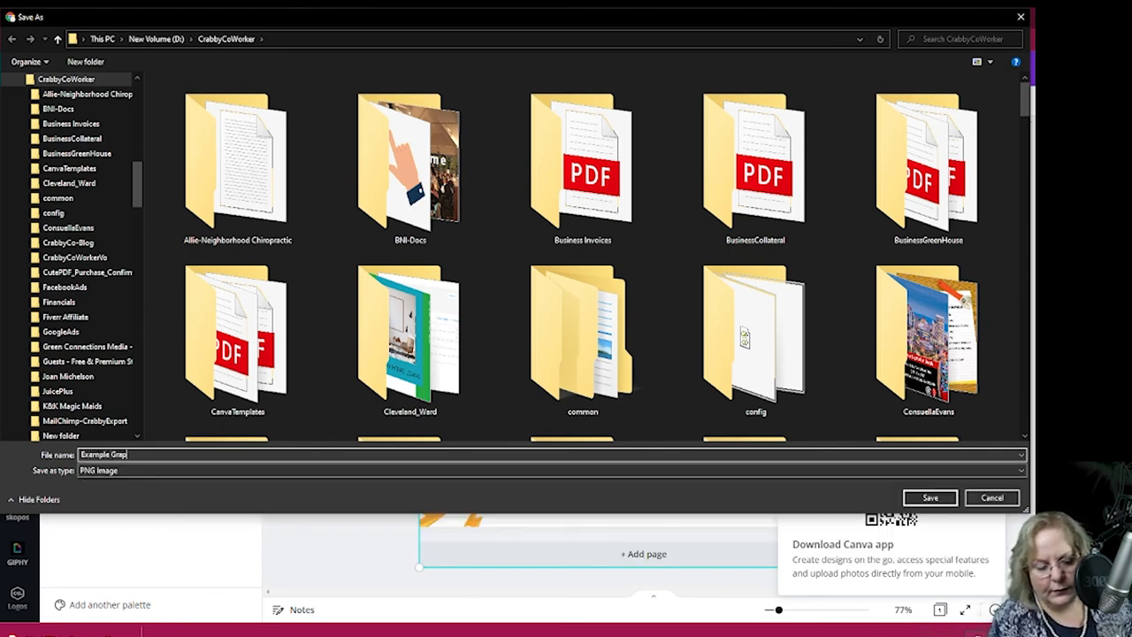
type("hic")
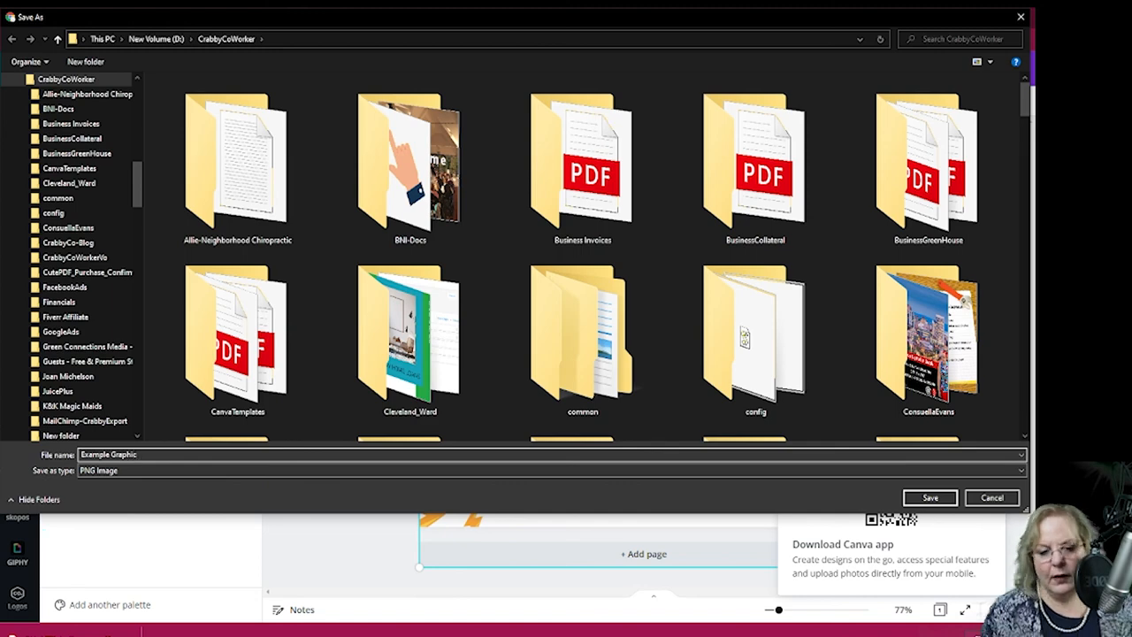
left_click(932, 498)
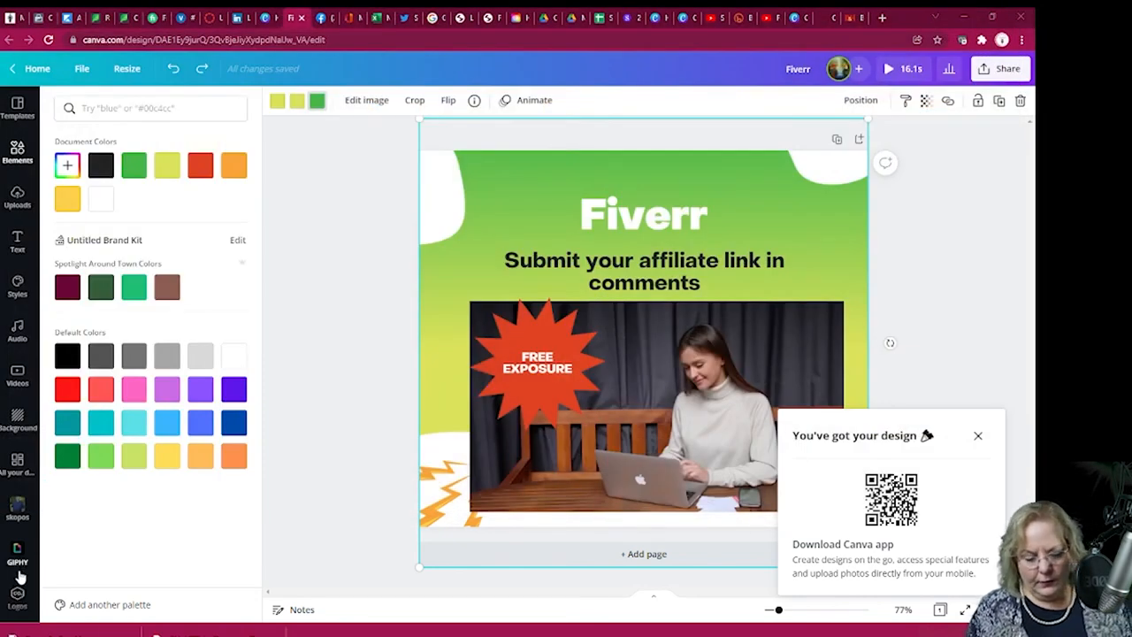
right_click(90, 633)
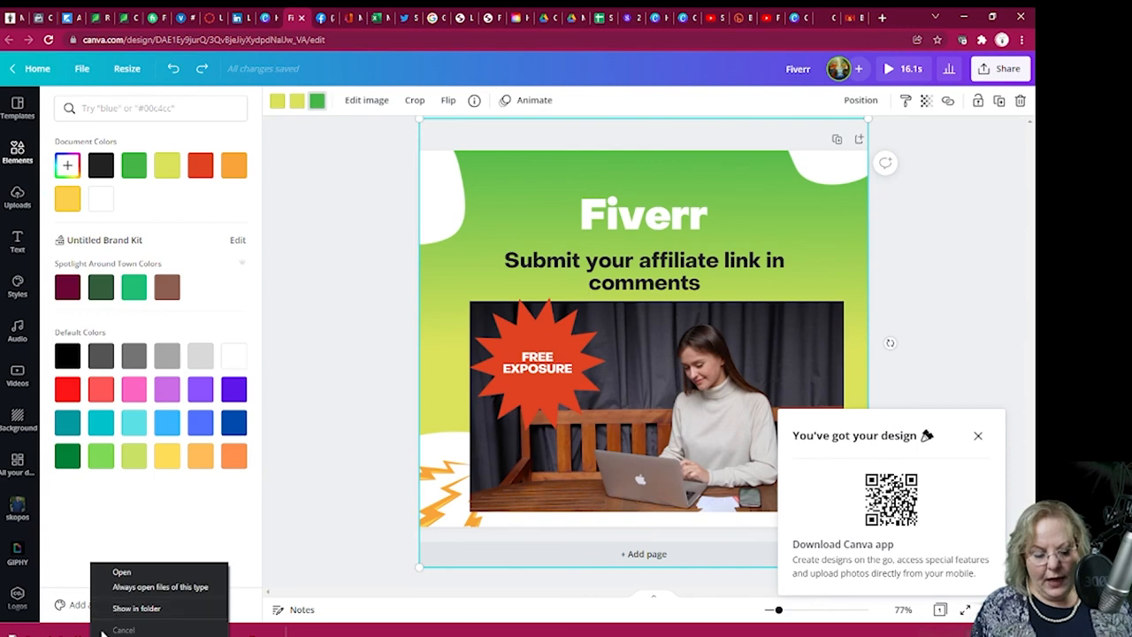
left_click(122, 609)
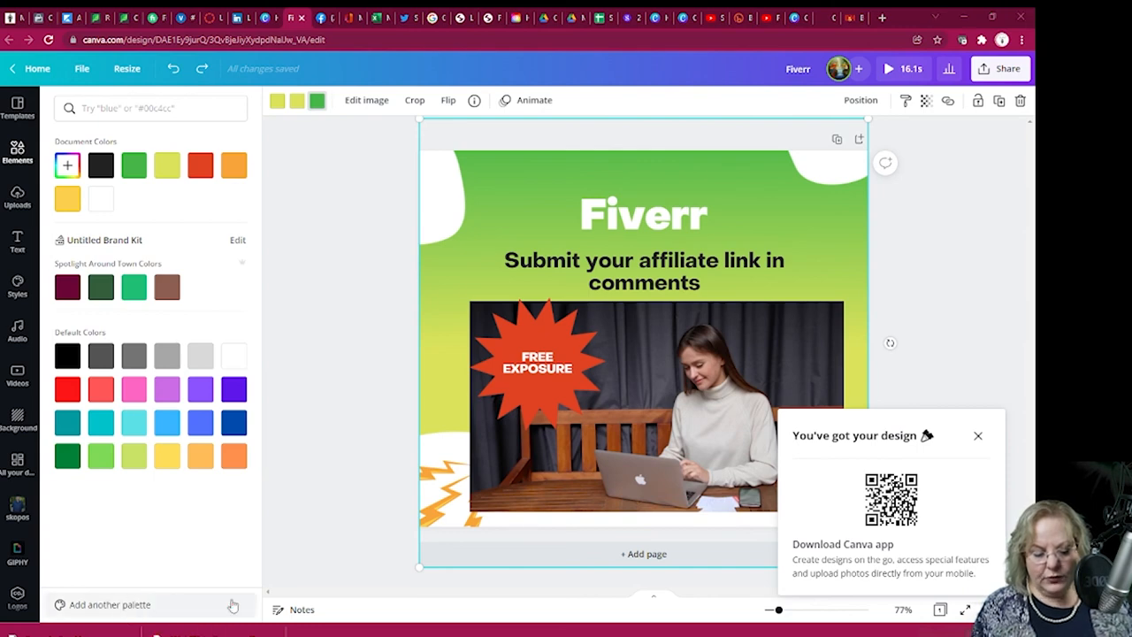